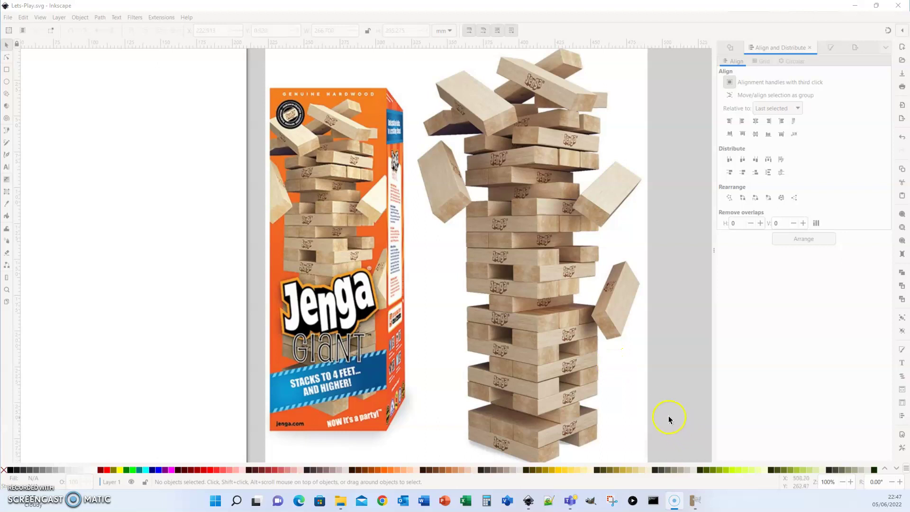
Pan down to the Jenga tower photo and zoom to 200% on its base
left_click(705, 373)
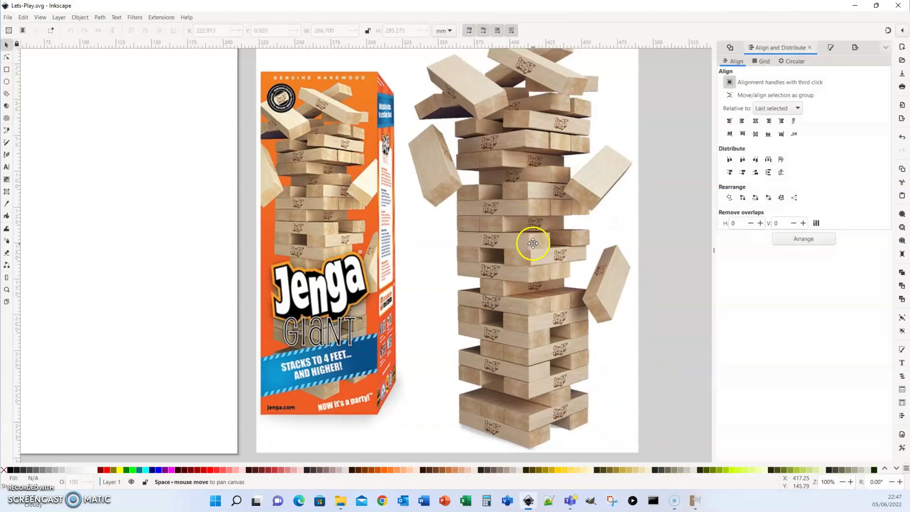
scroll(526, 330, "down", 10)
scroll(526, 330, "right", 4)
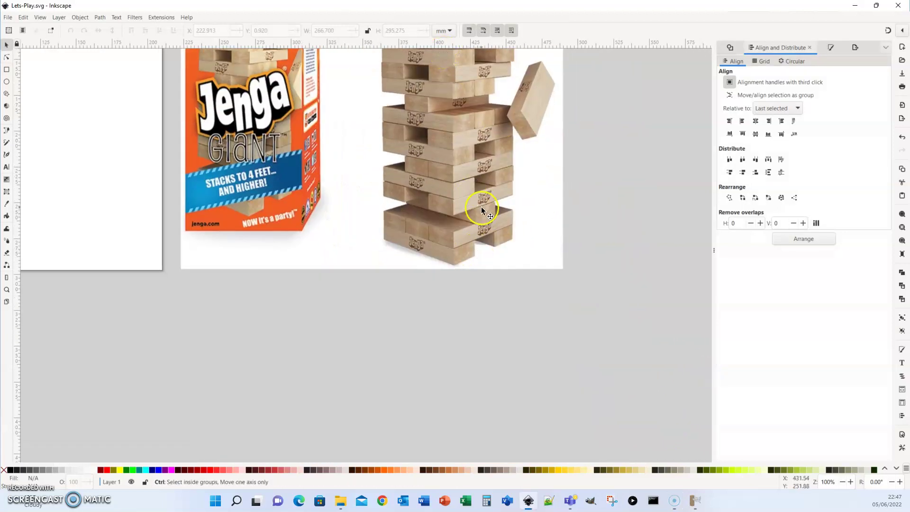
scroll(487, 215, "up", 1)
scroll(487, 216, "up", 1)
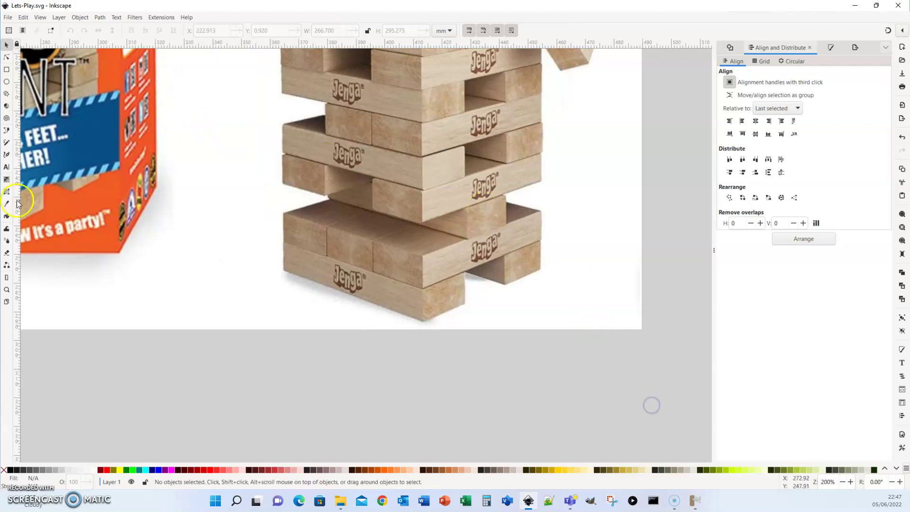
left_click(8, 144)
Pencil-draw four vertical lines through the tower's lower blocks and make their horizontal gaps equal
left_click(420, 163)
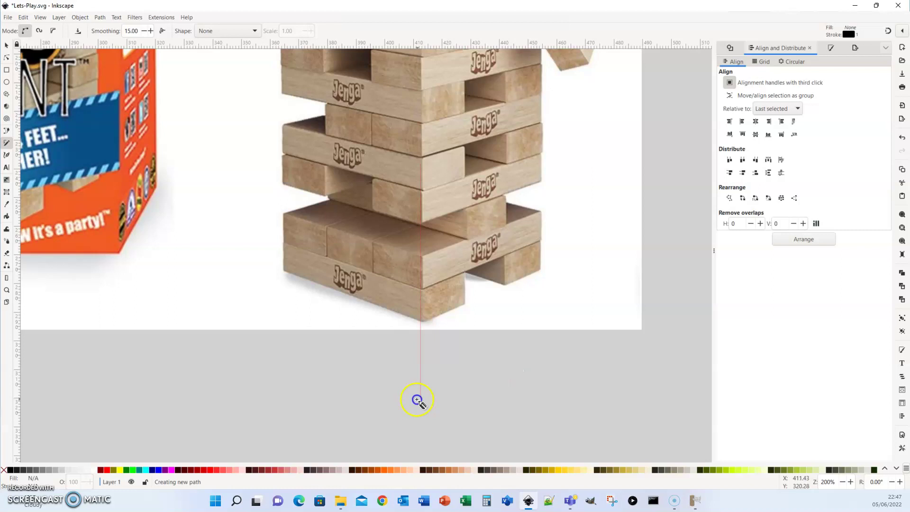
left_click(417, 399)
left_click_drag(652, 246, 507, 196)
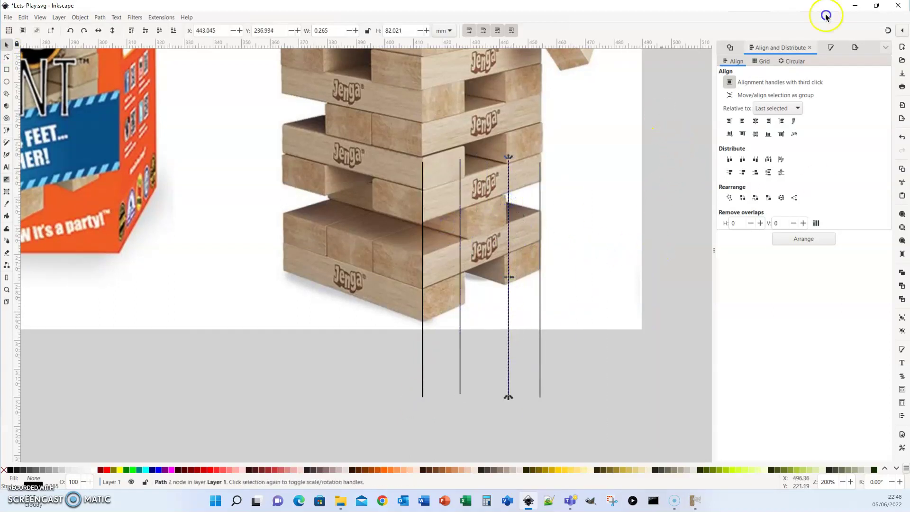
left_click_drag(661, 114, 318, 428)
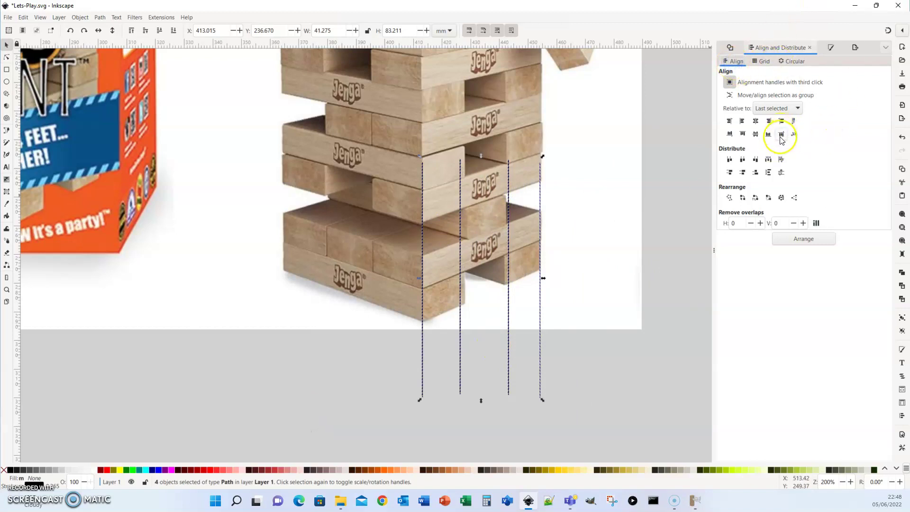
left_click(768, 159)
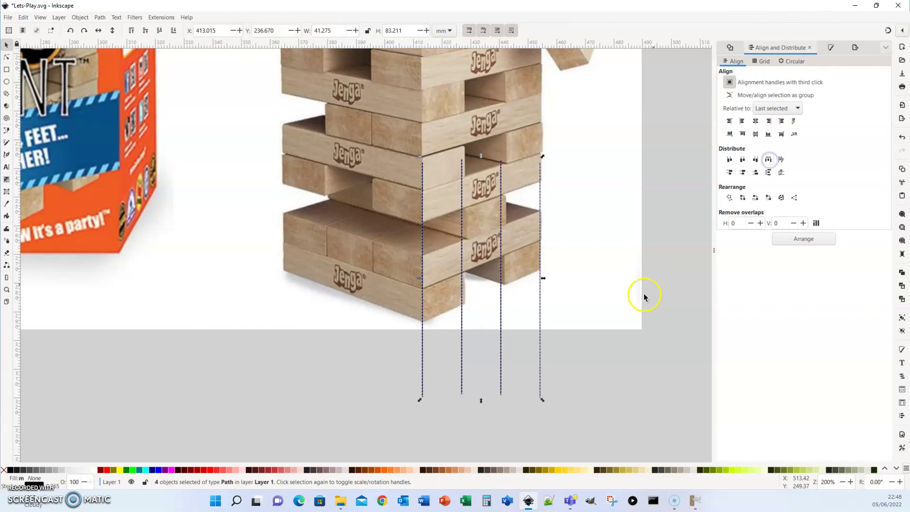
Draw a slanted line along the blocks' edge and duplicate it as a parallel copy
key("p")
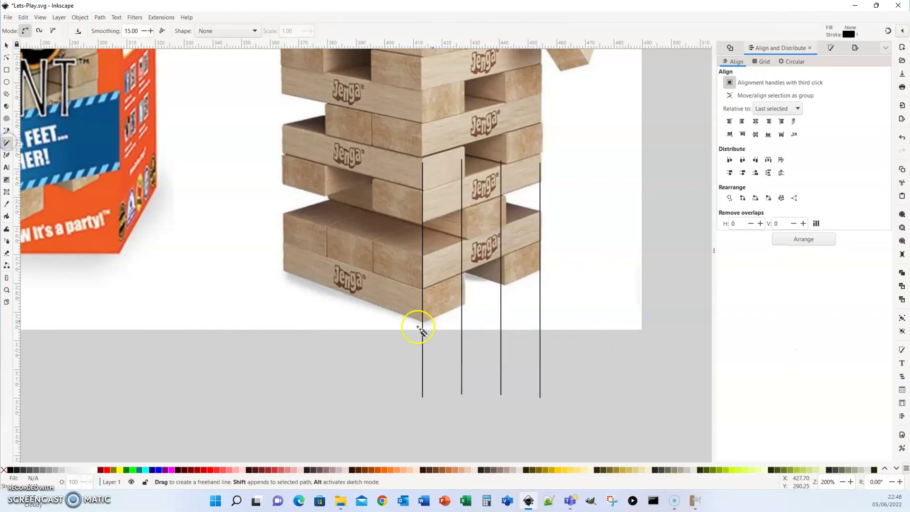
left_click(386, 336)
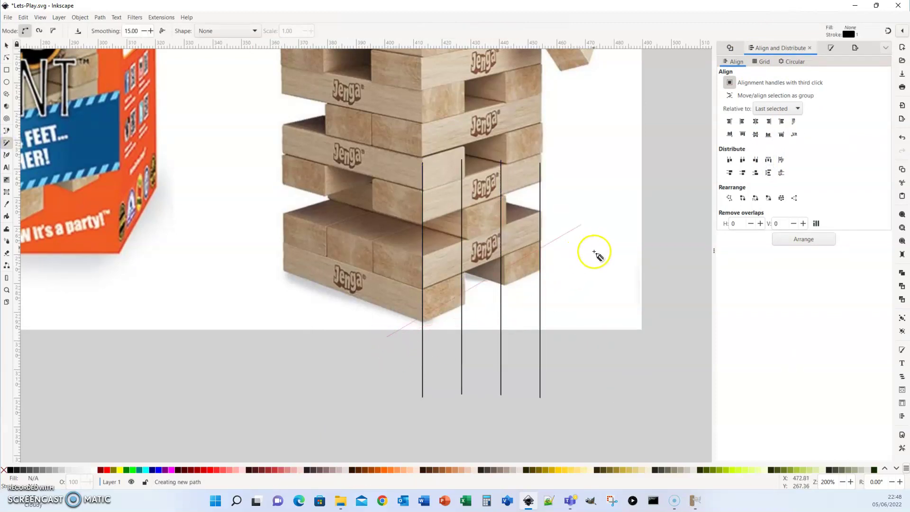
left_click(578, 285)
left_click(4, 45)
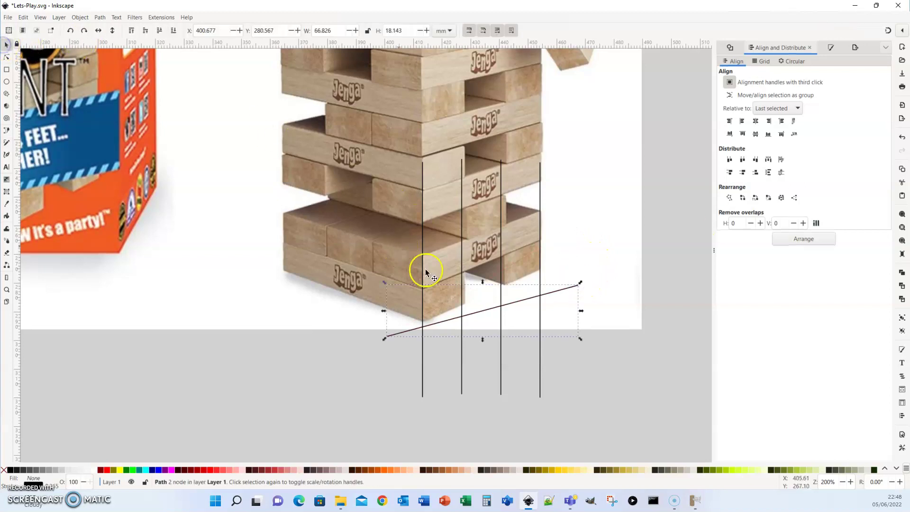
left_click_drag(436, 327, 453, 282)
key("ctrl+d")
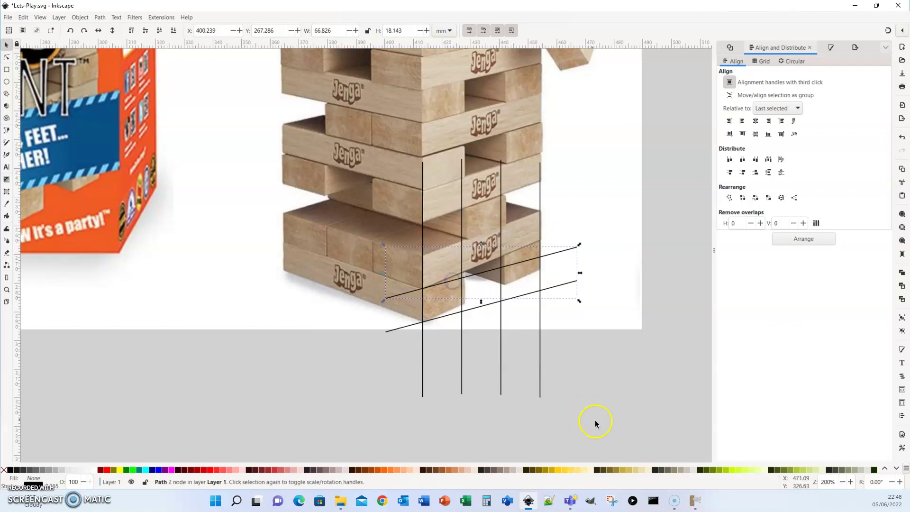
Group the slanted and vertical lines into one object and paste a copy
left_click_drag(620, 425, 282, 79)
key("ctrl+g")
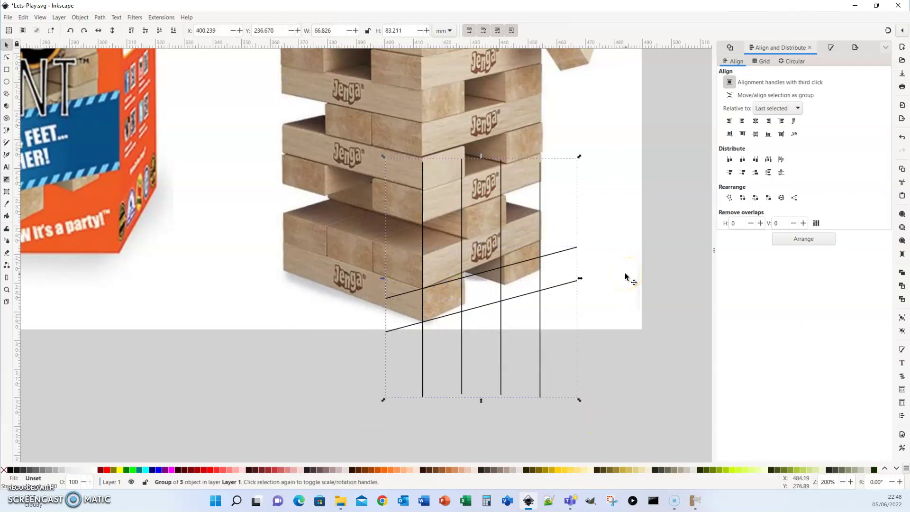
key("ctrl+v")
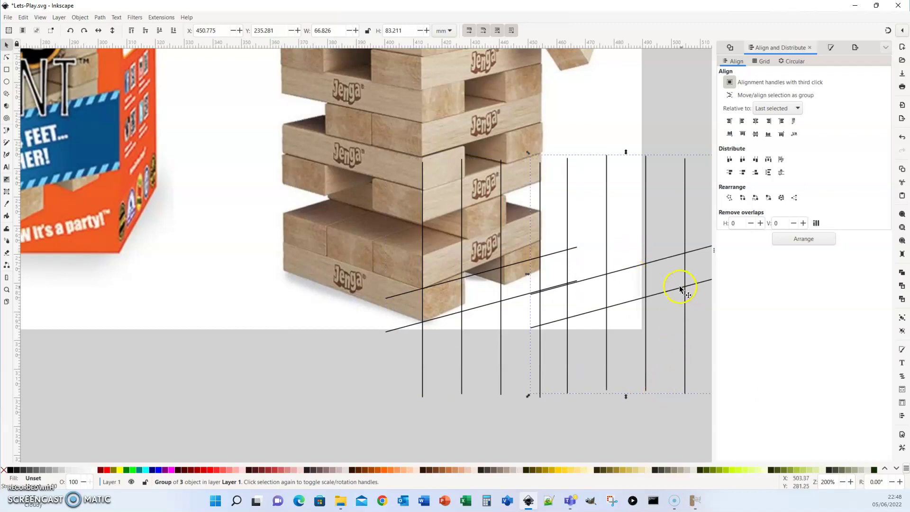
Move the pasted grid left, flip it horizontally, and align its top edge with the right grid
left_click_drag(679, 286, 348, 392)
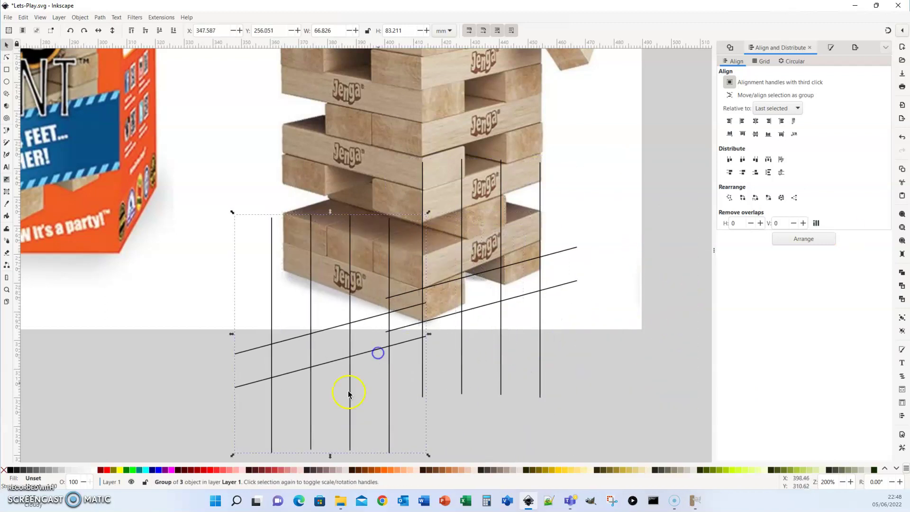
left_click(98, 30)
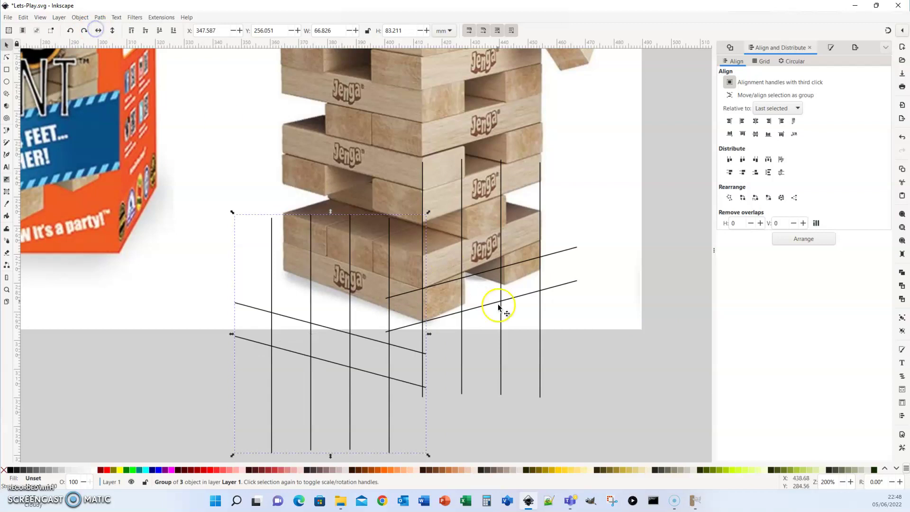
key("shift")
left_click(541, 391, "shift")
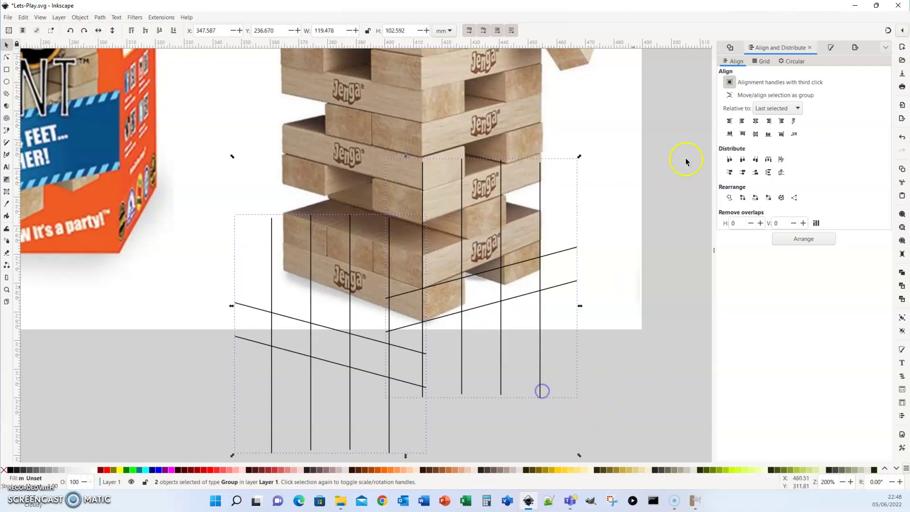
left_click(738, 135)
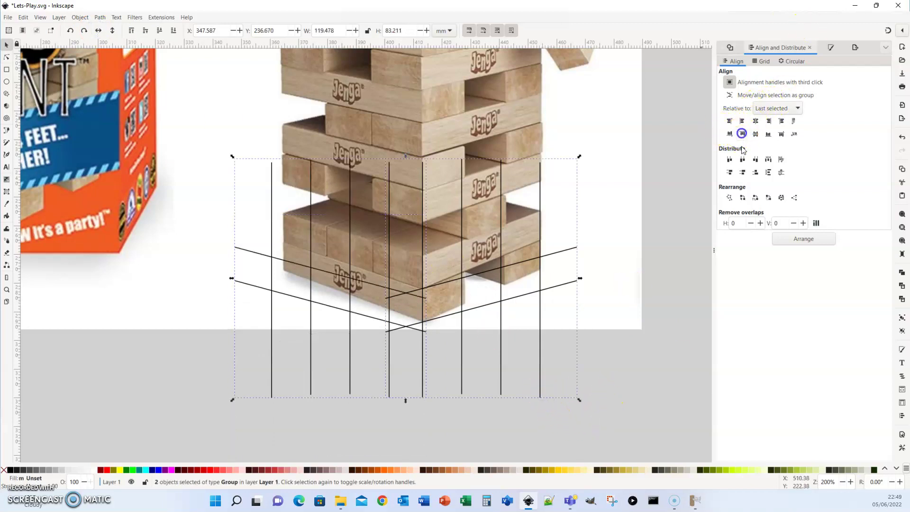
left_click(634, 363)
Nudge the left grid right so the slanted lines meet at the front corner
left_click(388, 373)
left_click(851, 294)
key("Right")
key("Right")
key("Right")
key("Right")
key("Right")
key("Right")
key("Right")
key("Right")
key("Right")
key("Right")
key("Right")
key("Right")
key("Right")
key("Right")
key("Right")
key("Right")
key("Right")
key("Right")
key("Right")
key("Right")
left_click(605, 399)
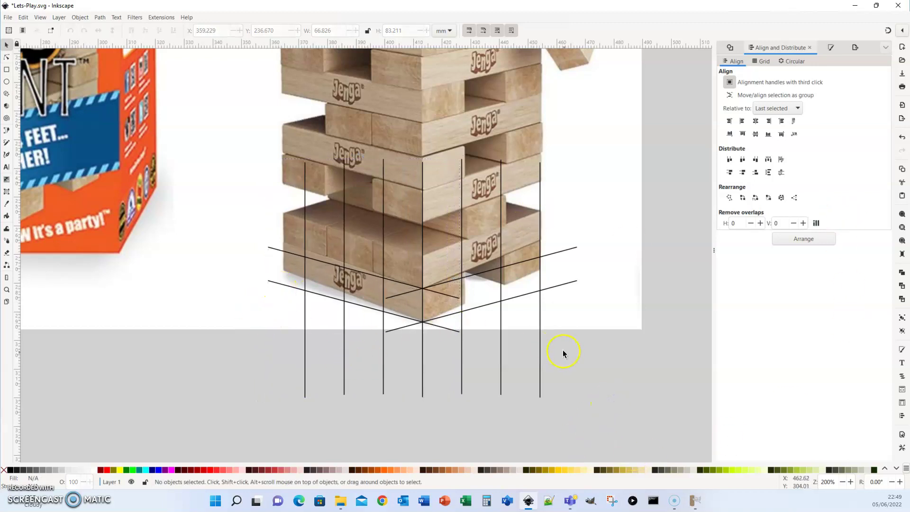
scroll(563, 353, "down", 3)
Copy the whole V-shaped line grid and move the duplicate below the tower
left_click_drag(630, 384, 183, 55)
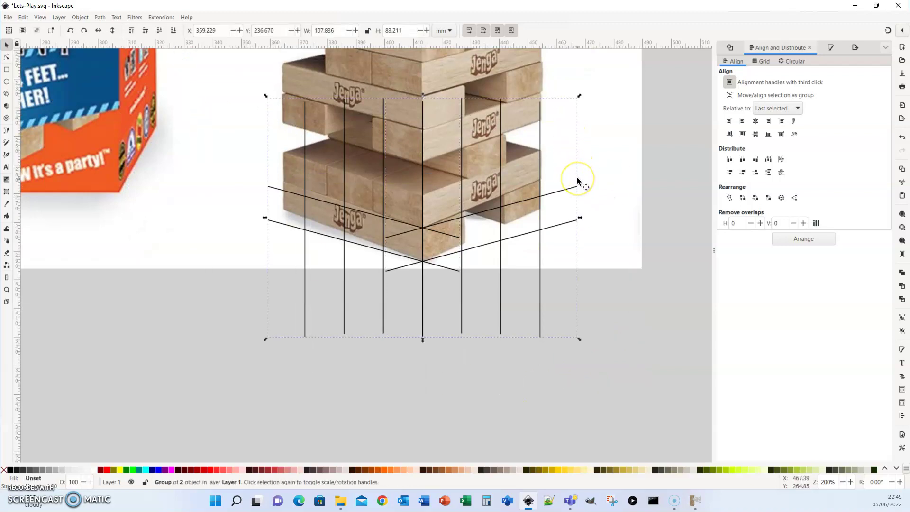
key("ctrl+v")
left_click(631, 154)
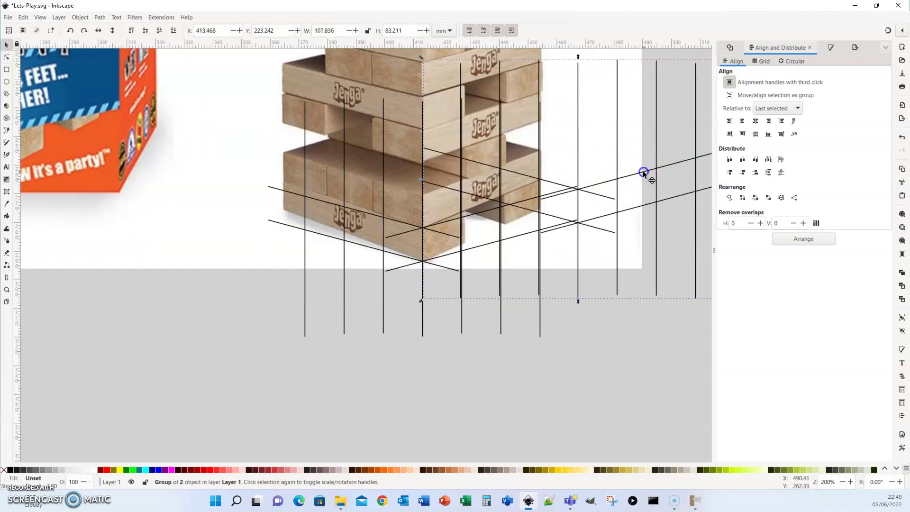
left_click_drag(642, 174, 531, 437)
scroll(513, 298, "down", 1)
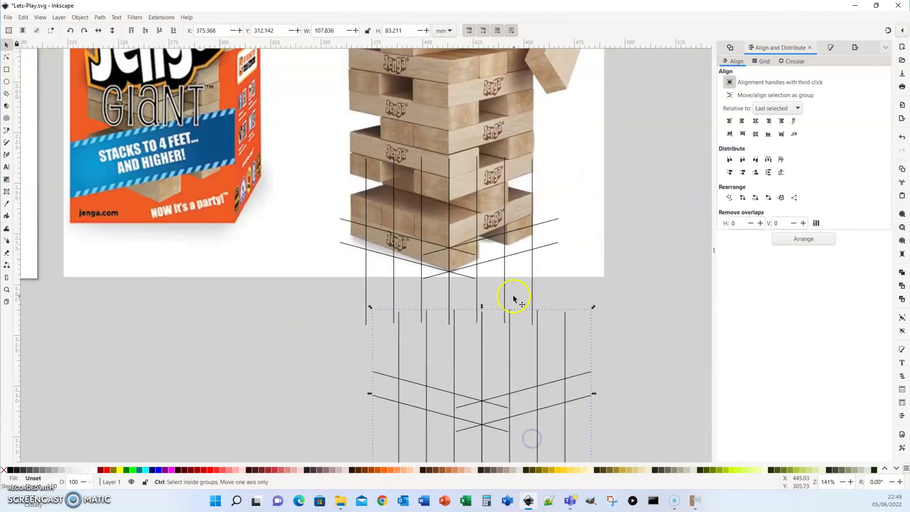
scroll(513, 299, "down", 1)
left_click_drag(552, 346, 541, 367)
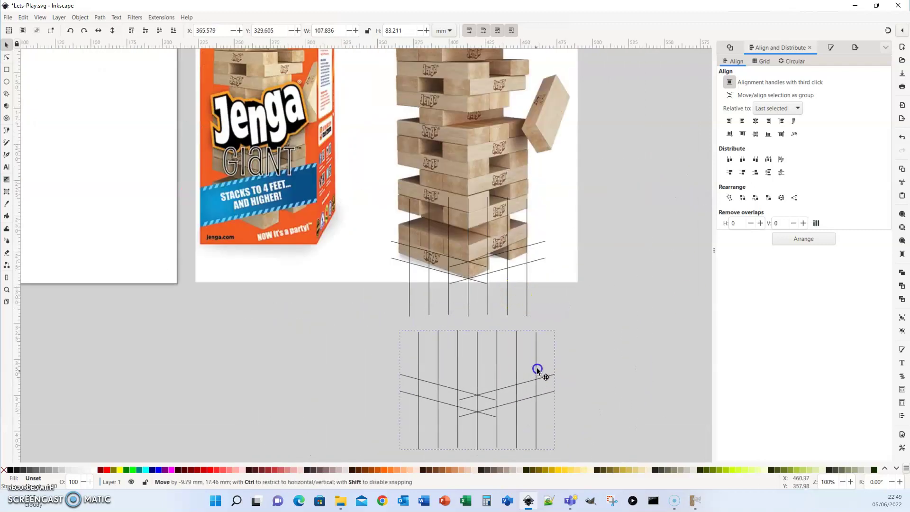
Align the left edges of the lower and upper grids, then try ungrouping the lower one
left_click(448, 307, "shift")
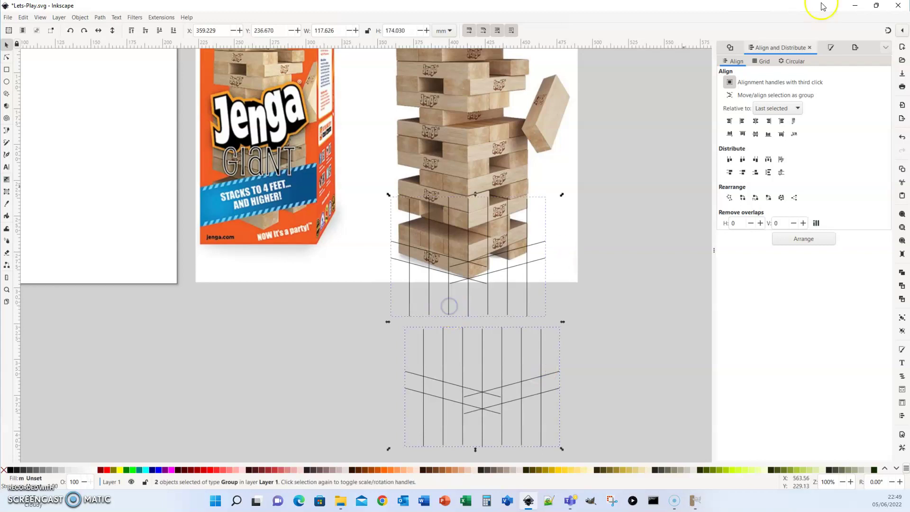
left_click(740, 122)
left_click(614, 330)
left_click(487, 350)
key("ctrl+shift+g")
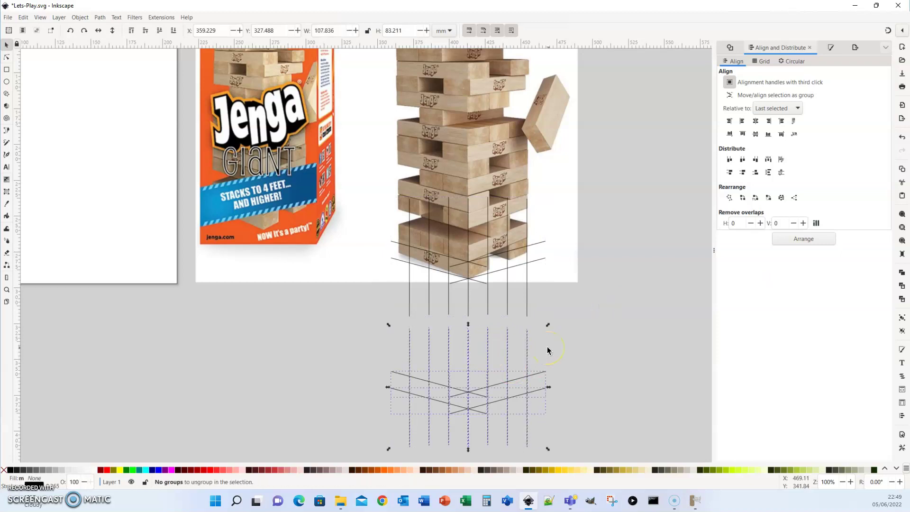
left_click(581, 339)
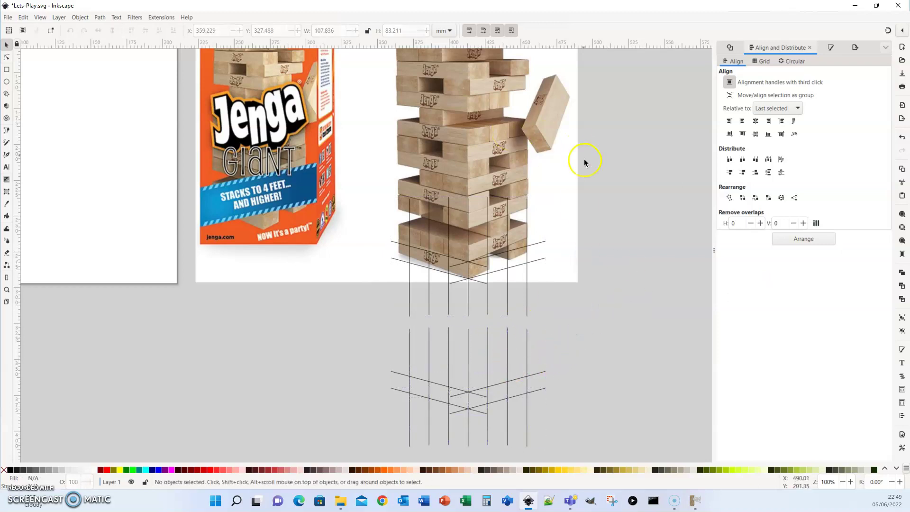
Move crossed and slanted lines from the lower grid up onto the tower's bottom blocks
left_click_drag(438, 386, 457, 241)
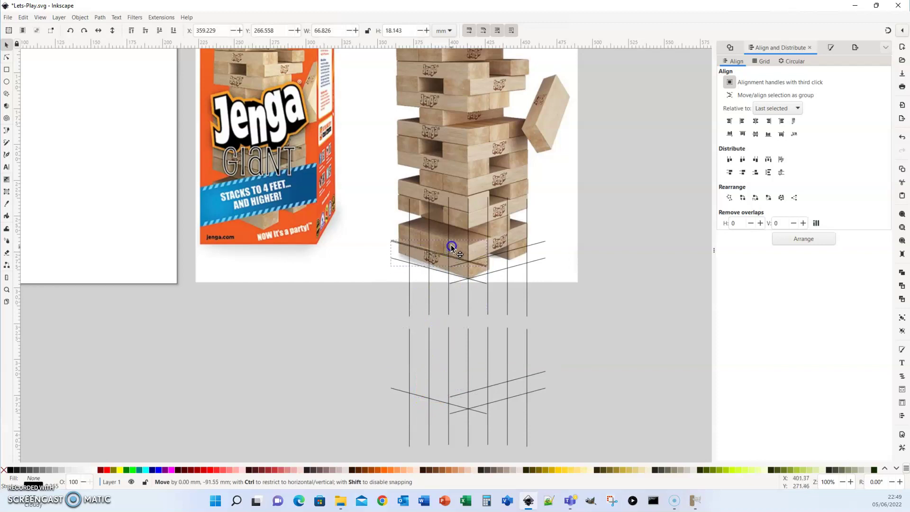
left_click(558, 372)
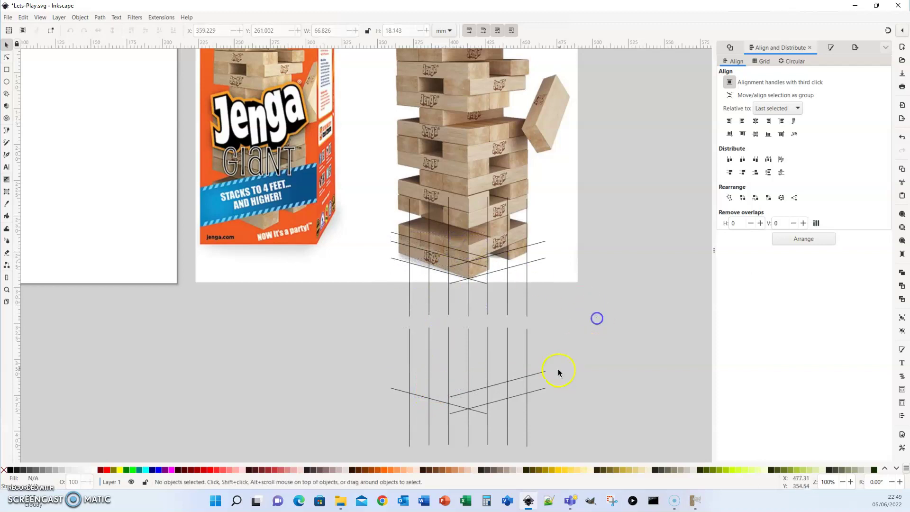
mouse_move(536, 370)
left_mouse_down()
mouse_move(474, 225)
mouse_move(413, 244)
mouse_move(401, 264)
left_mouse_up()
Shift the slanted lines slightly right onto the bottom block's edge
scroll(413, 244, "up", 3)
scroll(413, 243, "up", 2)
scroll(413, 244, "up", 2)
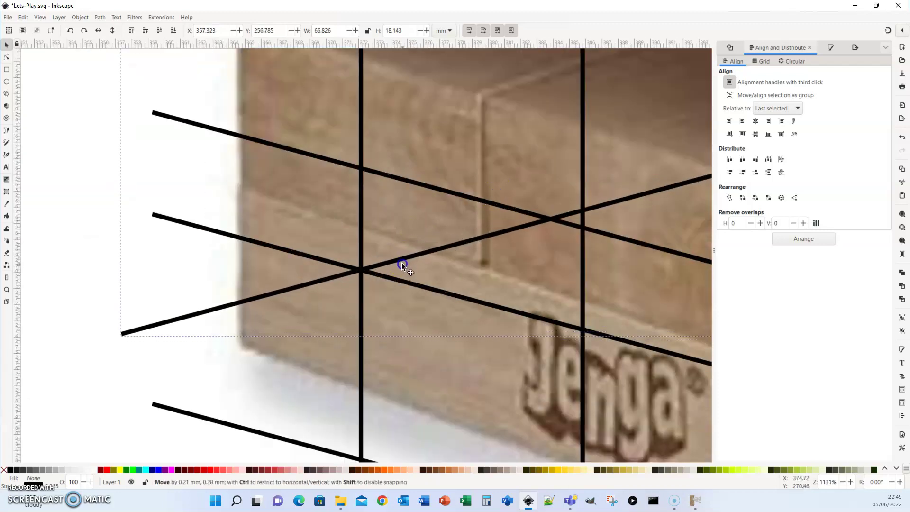
scroll(591, 316, "down", 2)
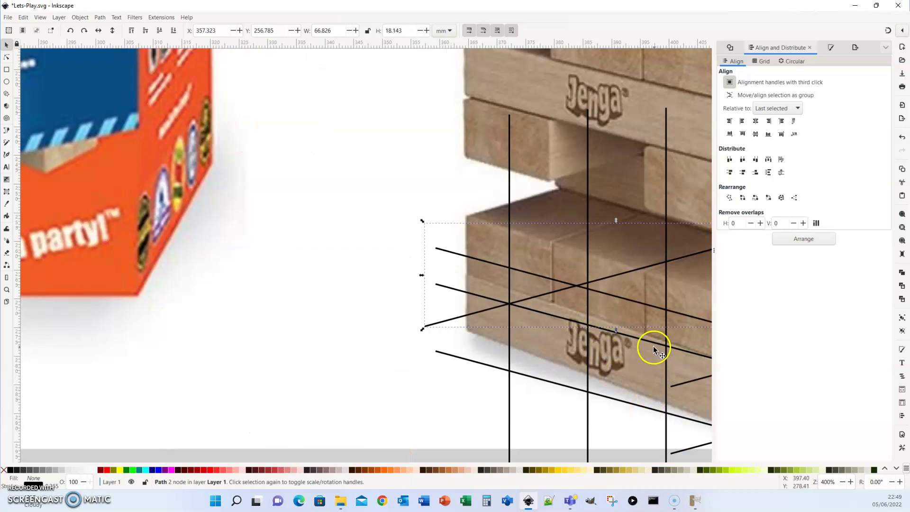
scroll(392, 283, "down", 1)
left_click_drag(489, 252, 530, 257)
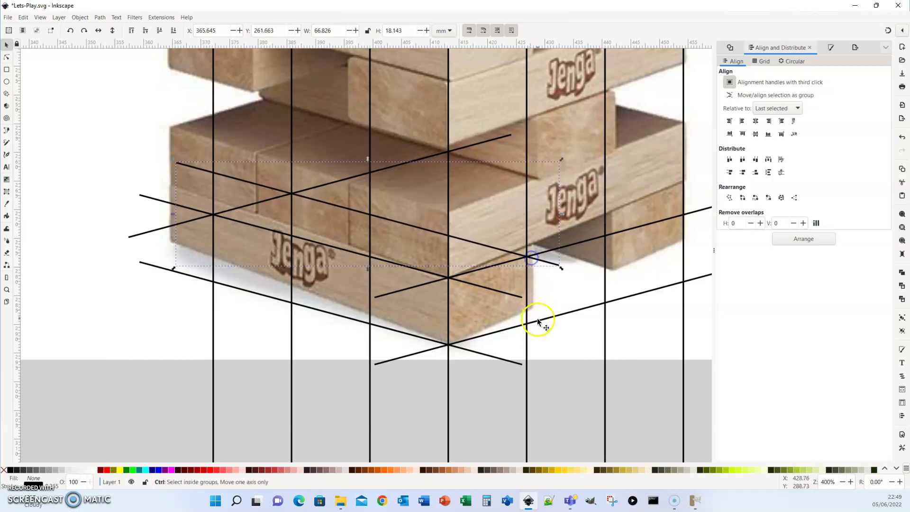
scroll(536, 318, "down", 2)
left_click(675, 411)
scroll(684, 411, "down", 2)
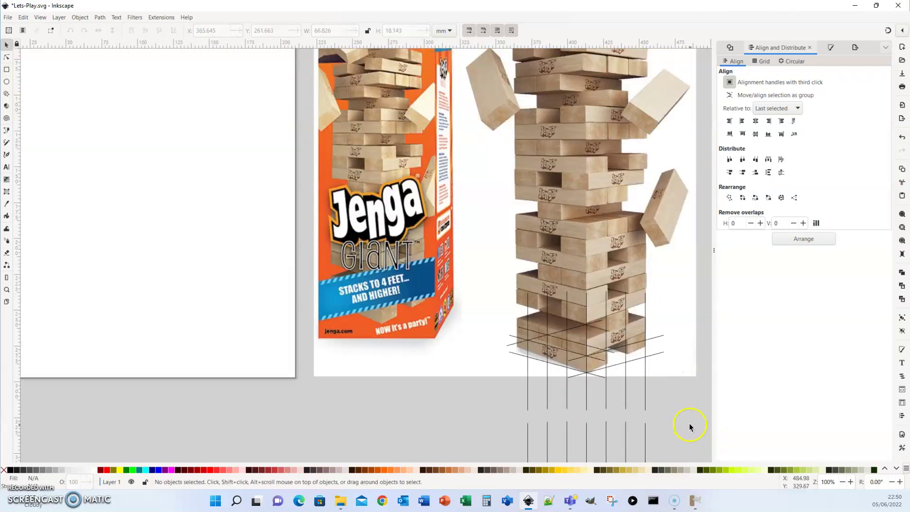
Group the three guide line objects and thin their stroke width to 0.2 px
left_click_drag(690, 427, 458, 255)
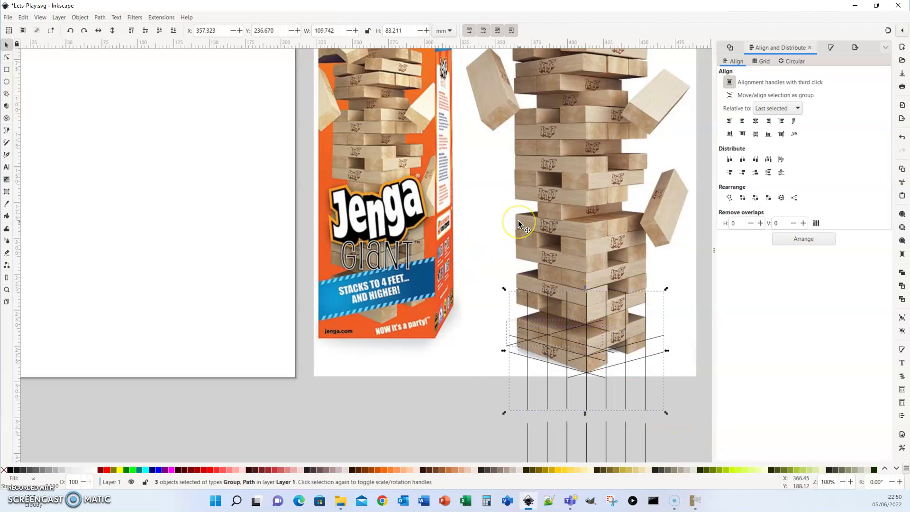
key("ctrl+g")
key("ctrl+shift+f")
scroll(765, 76, "up", 3)
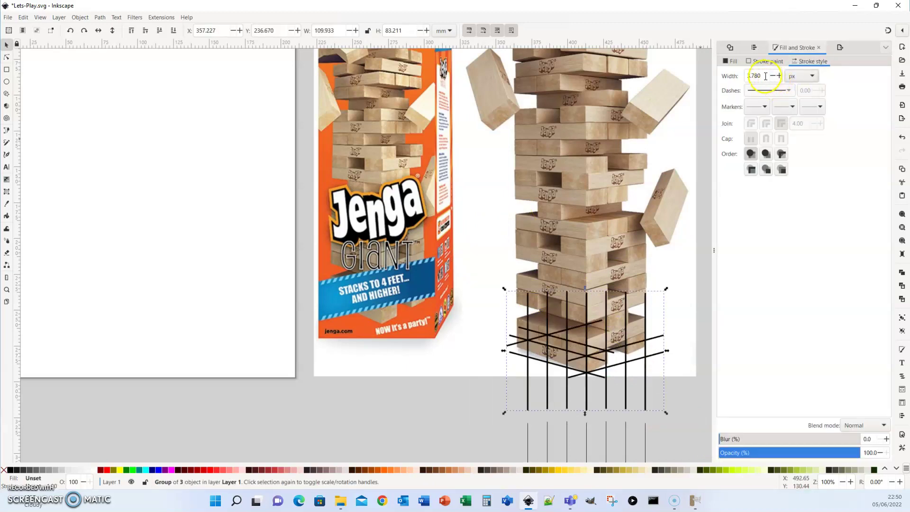
scroll(773, 78, "down", 5)
scroll(773, 79, "down", 3)
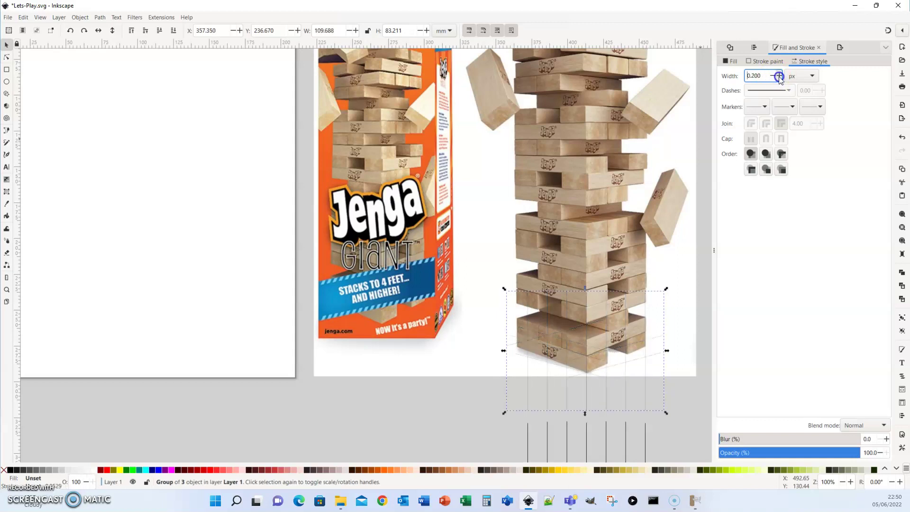
scroll(626, 357, "up", 2)
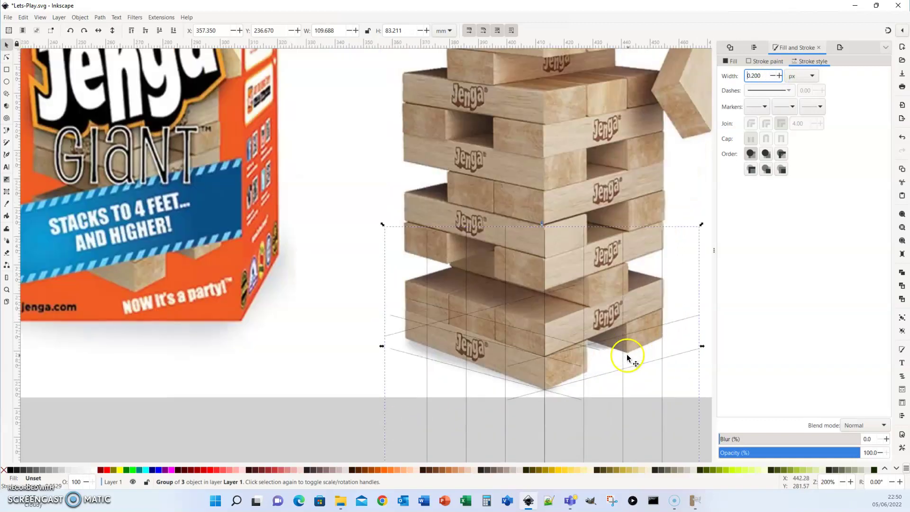
left_click(356, 419)
scroll(604, 379, "up", 1)
scroll(603, 379, "up", 1)
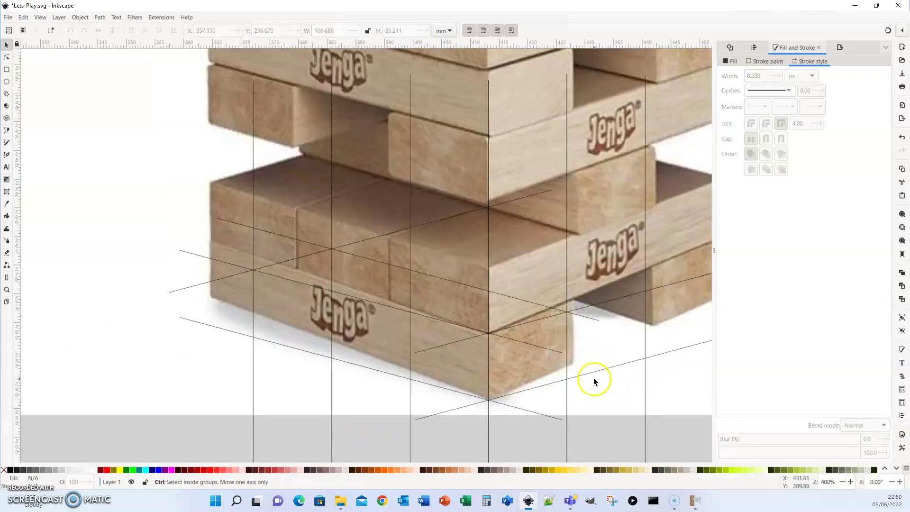
scroll(593, 377, "up", 1)
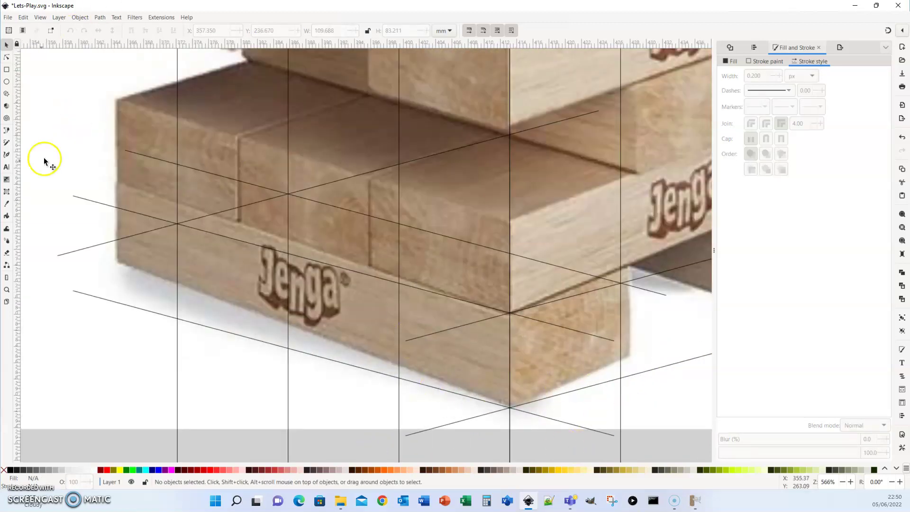
Trace the bottom block's front face as a closed four-corner path and lower it beneath the photo
left_click(6, 131)
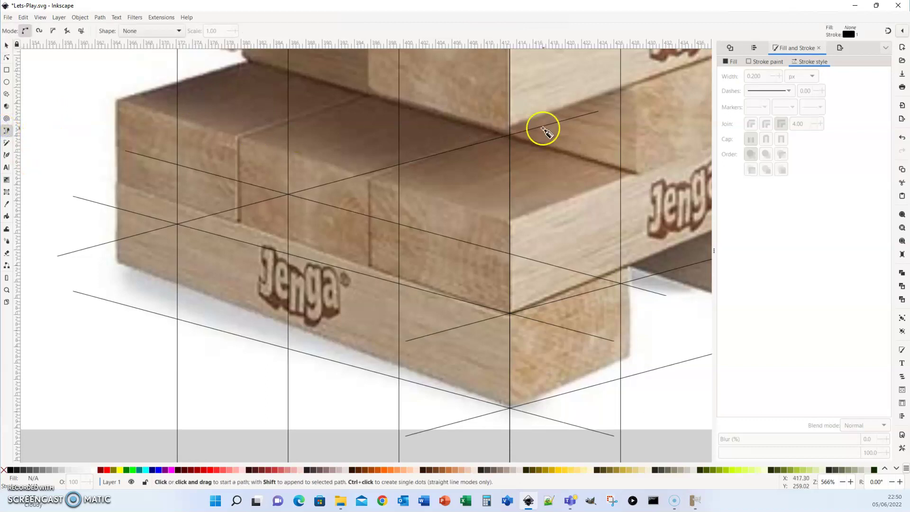
left_click(176, 223)
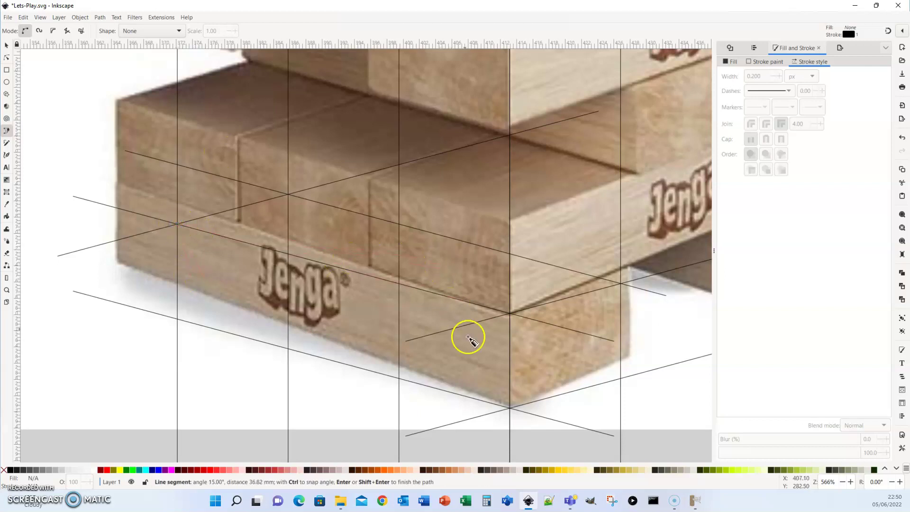
left_click(509, 313)
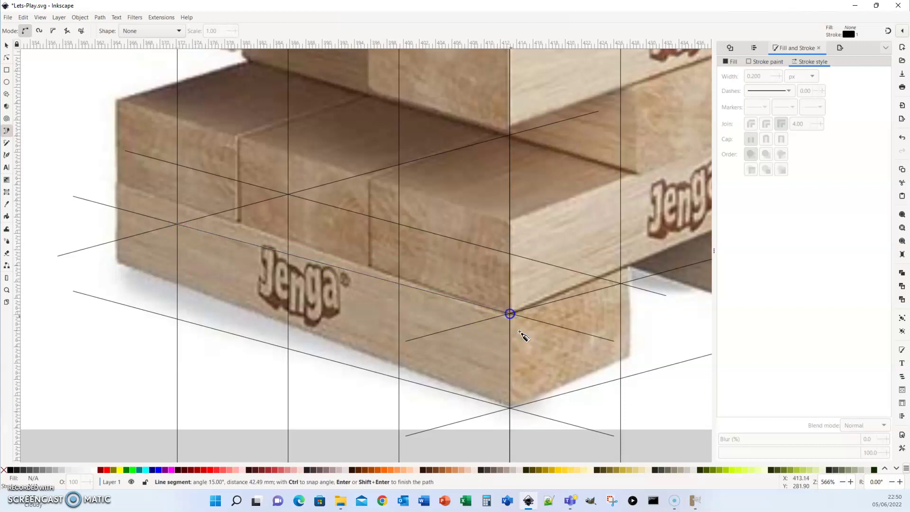
left_click(510, 408)
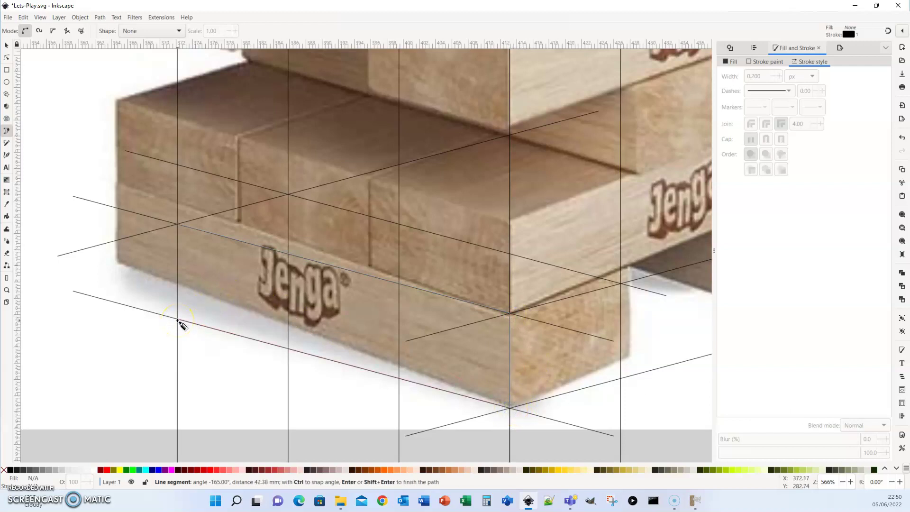
left_click(177, 320)
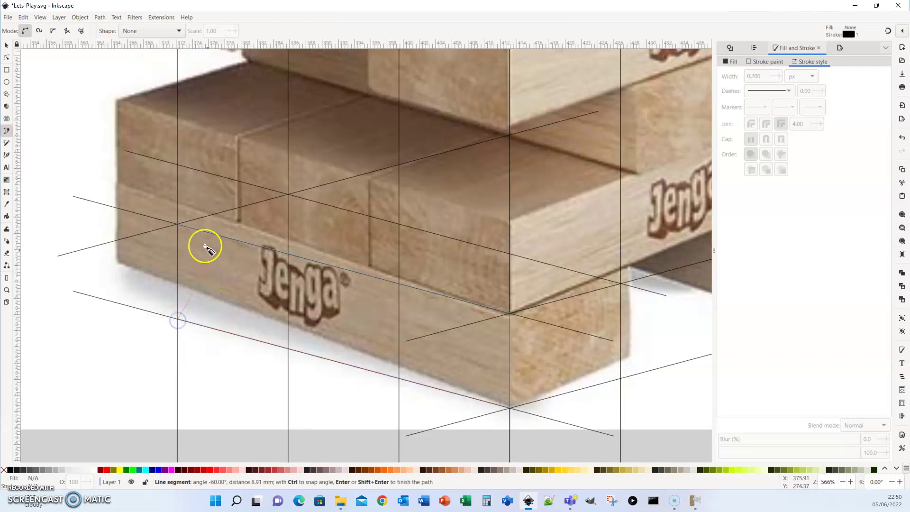
left_click(176, 224)
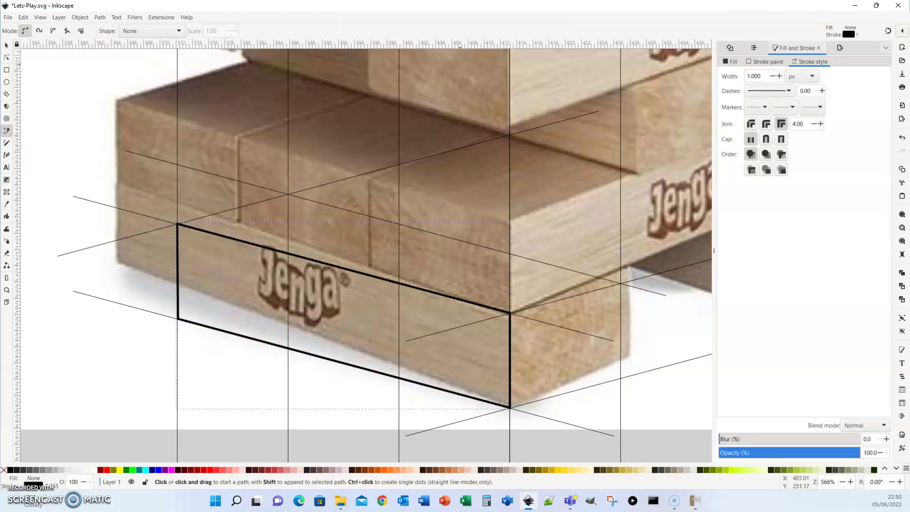
left_click(4, 49)
left_click(173, 30)
Trace the block's top face as a closed outline along the grid intersections
left_click(7, 131)
left_click(288, 193)
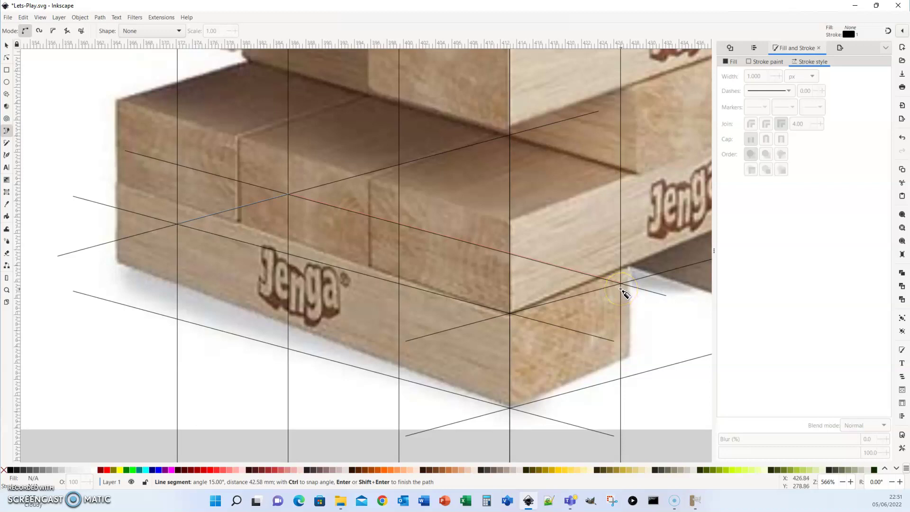
left_click(620, 285)
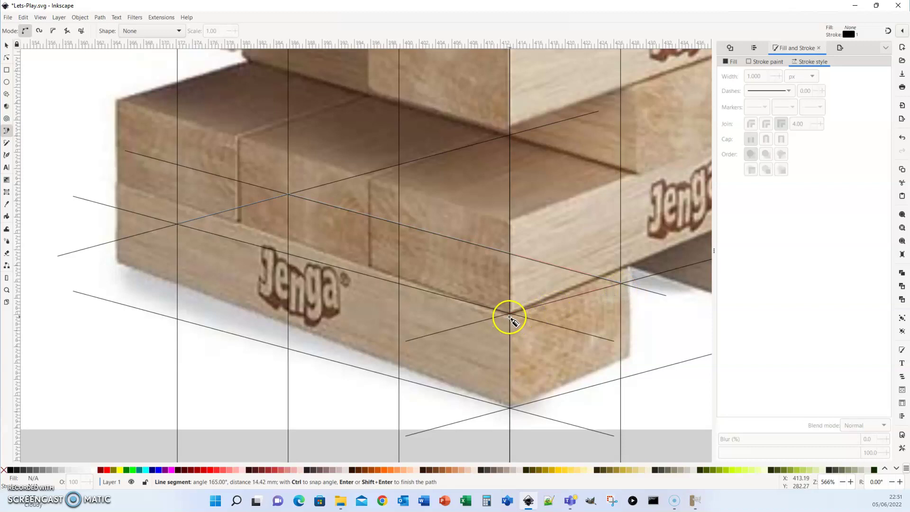
left_click(509, 314)
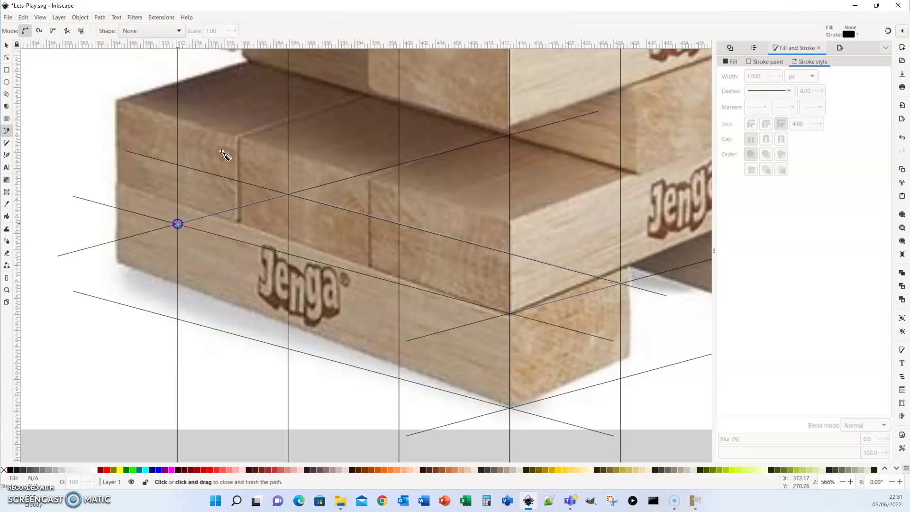
left_click(178, 224)
left_click(7, 45)
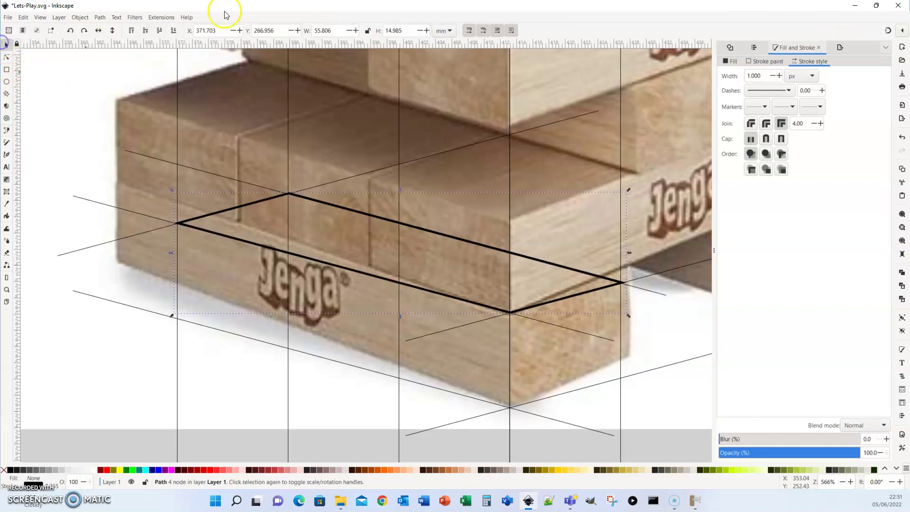
Trace the block's end face as a closed outline on the right side
key("b")
left_click(620, 379)
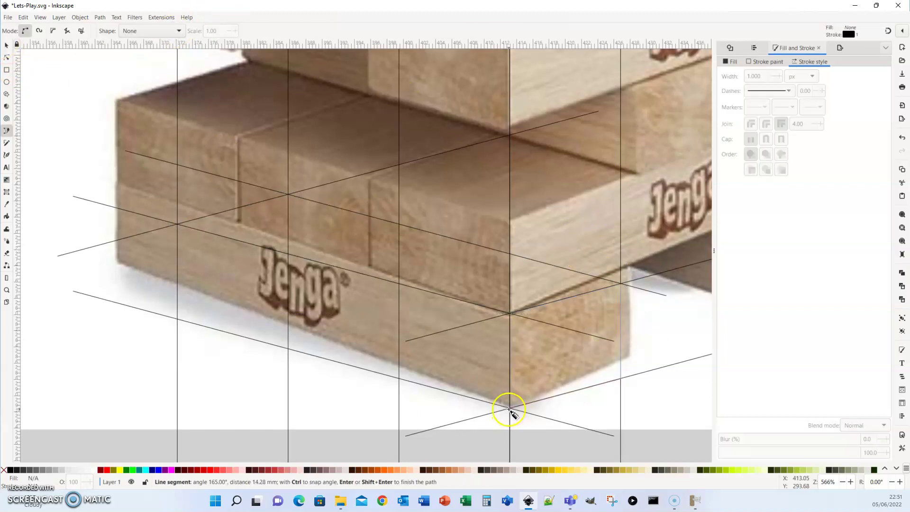
left_click(509, 409)
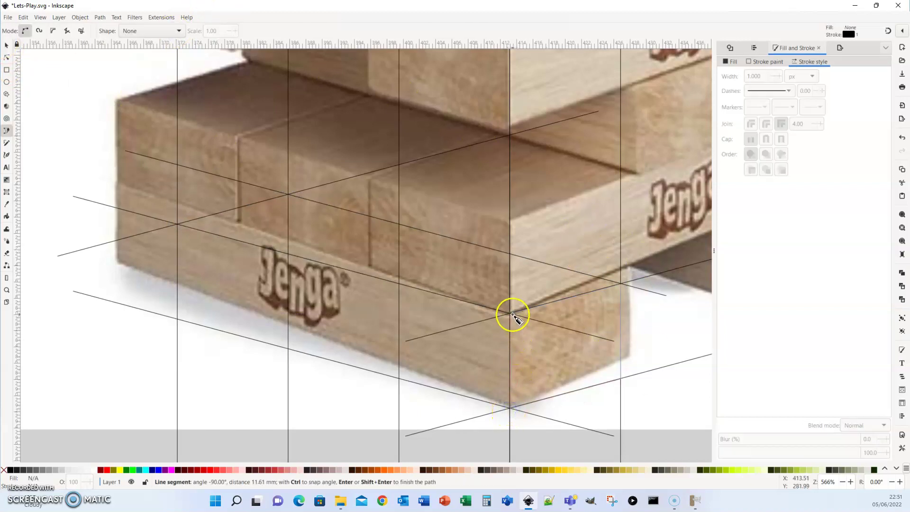
left_click(510, 313)
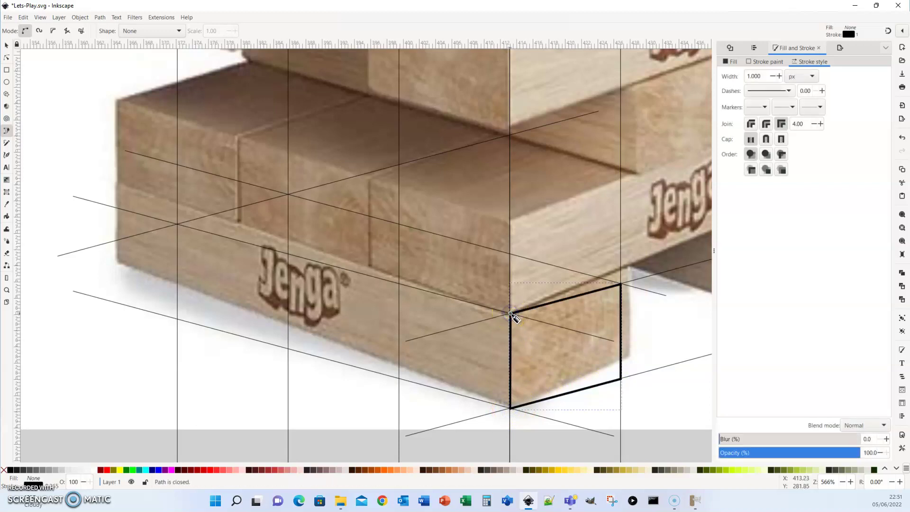
Move the three traced face outlines to the empty area right of the tower photo
key("s")
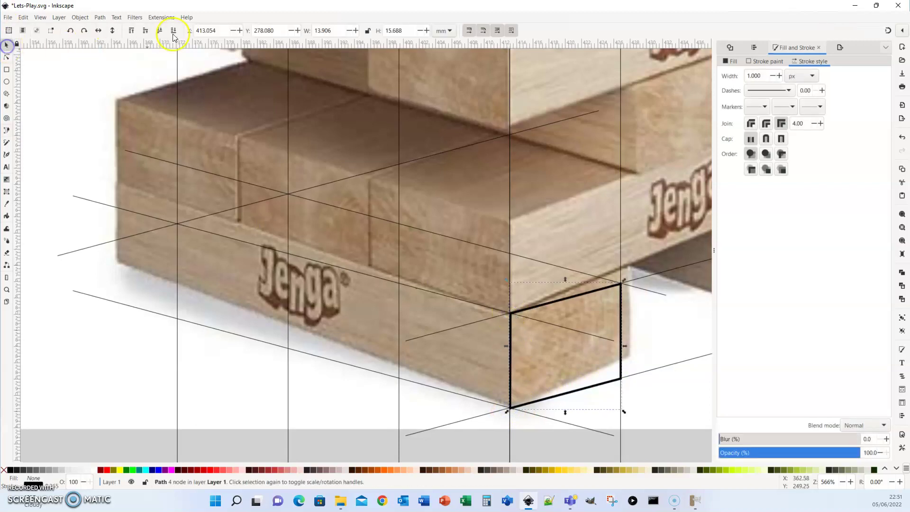
scroll(431, 241, "down", 4)
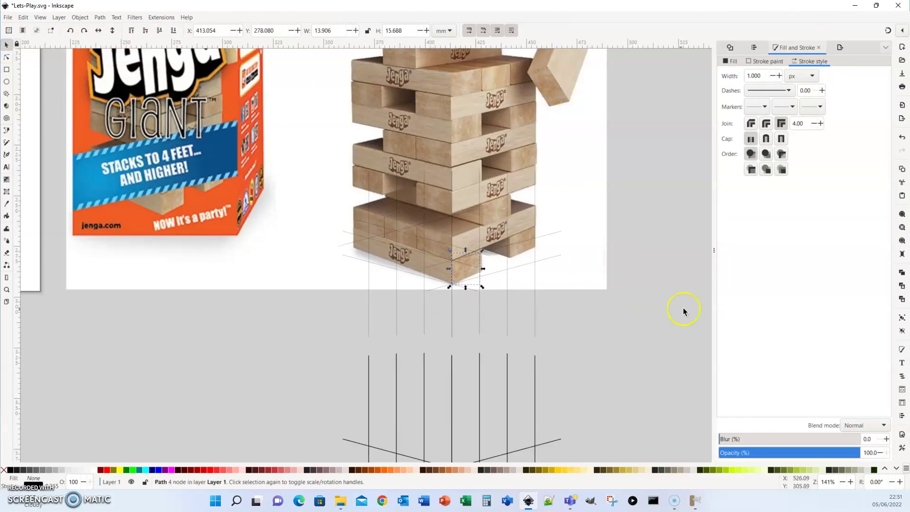
left_click_drag(665, 206, 369, 313)
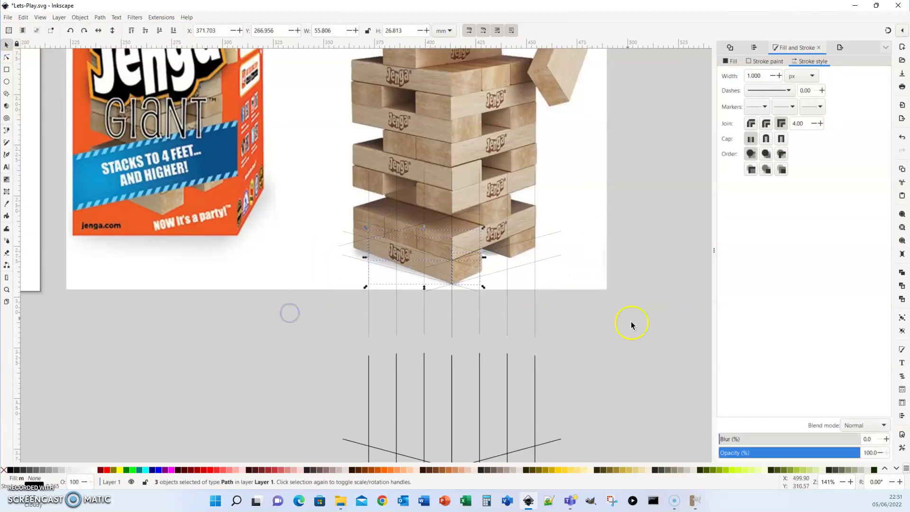
mouse_move(554, 281)
left_mouse_down()
mouse_move(584, 321)
mouse_move(700, 306)
left_mouse_up()
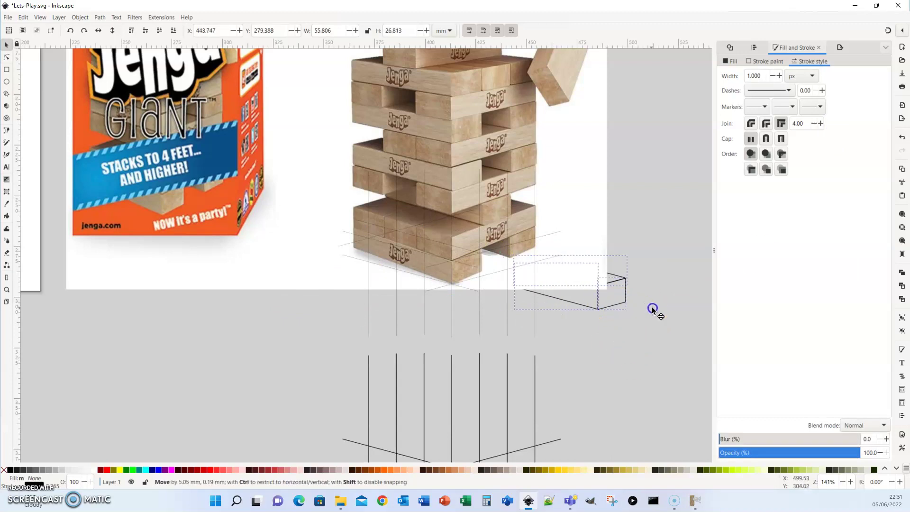
scroll(615, 313, "right", 6)
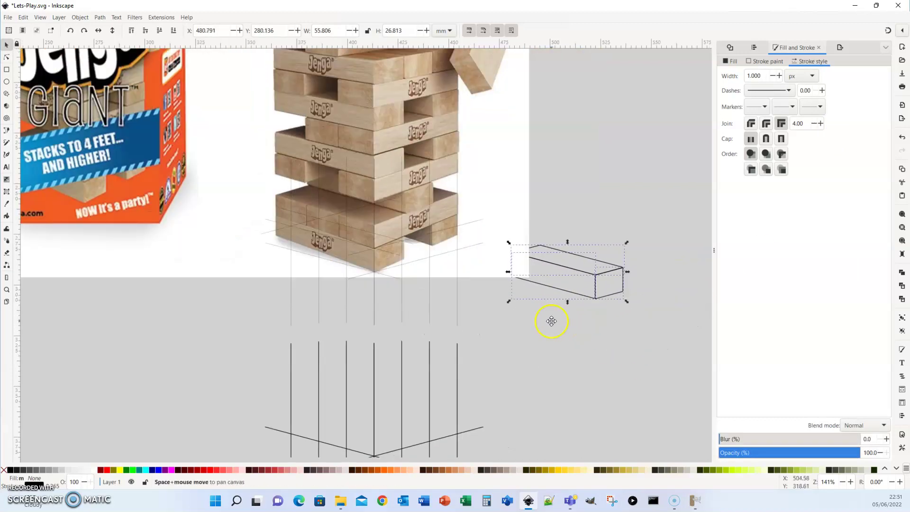
left_click_drag(529, 283, 565, 236)
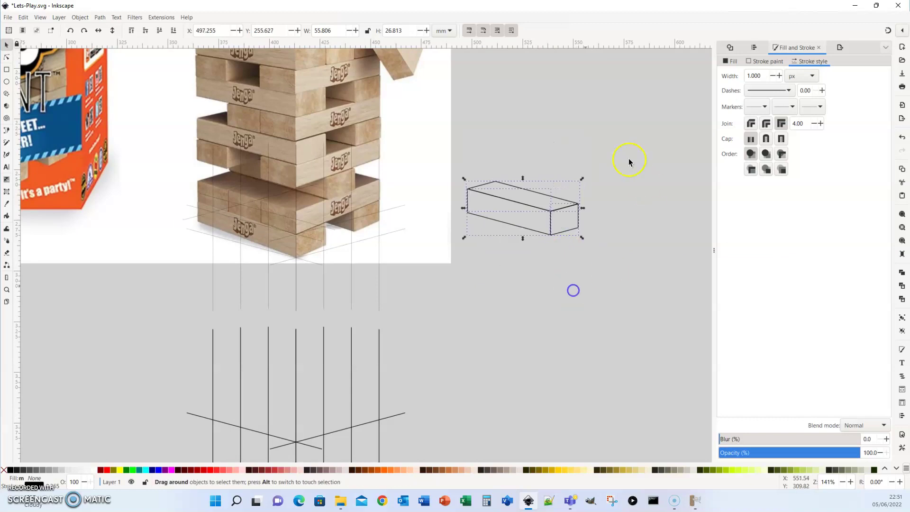
left_click(627, 158)
left_click(516, 189)
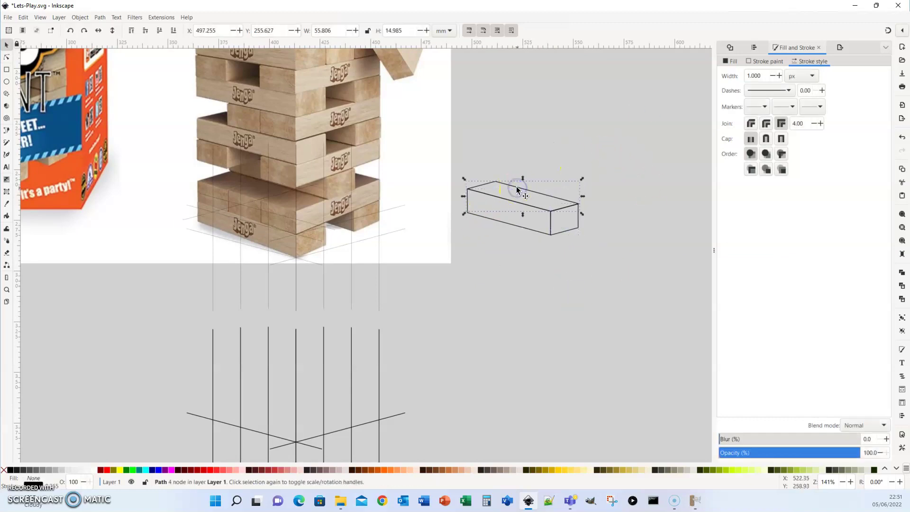
Fill the top face with a light beige sampled from the photo
left_click(730, 61)
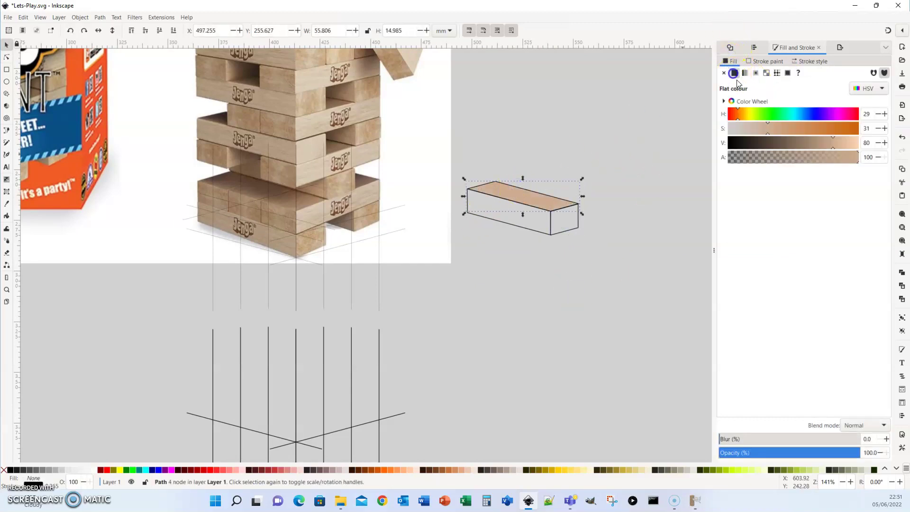
left_click(743, 409)
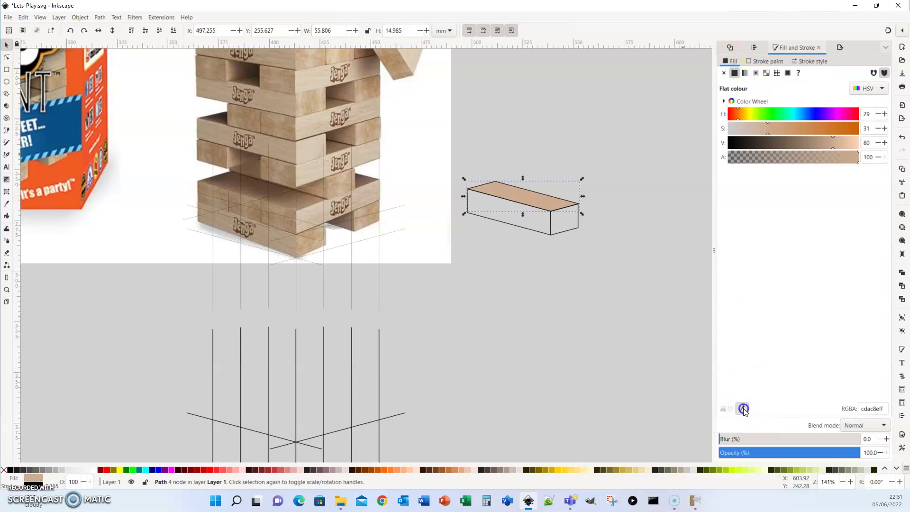
left_click(743, 408)
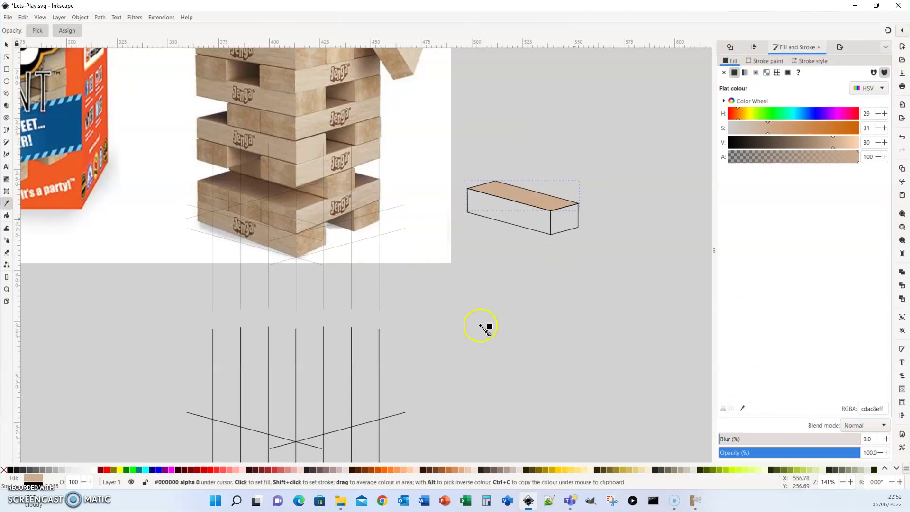
left_click(309, 211)
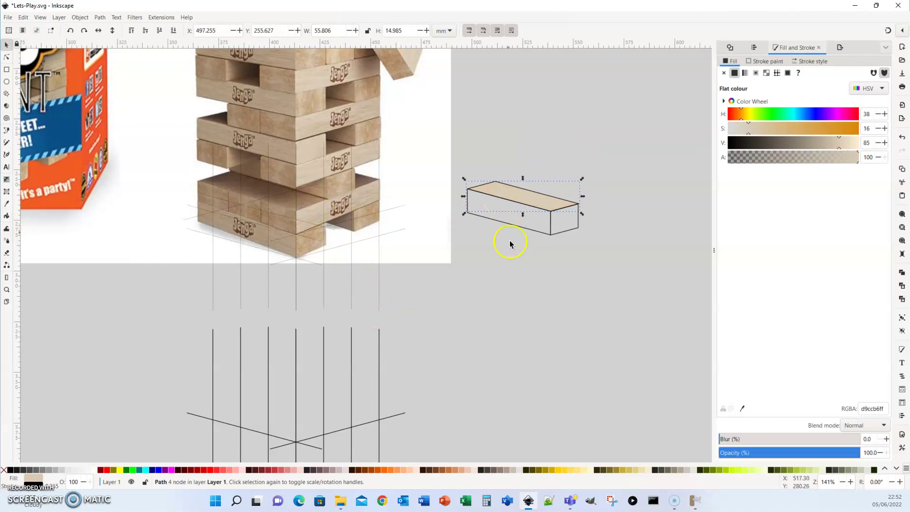
Fill the front face with a sampled darker brown, lightened slightly
left_click(557, 238)
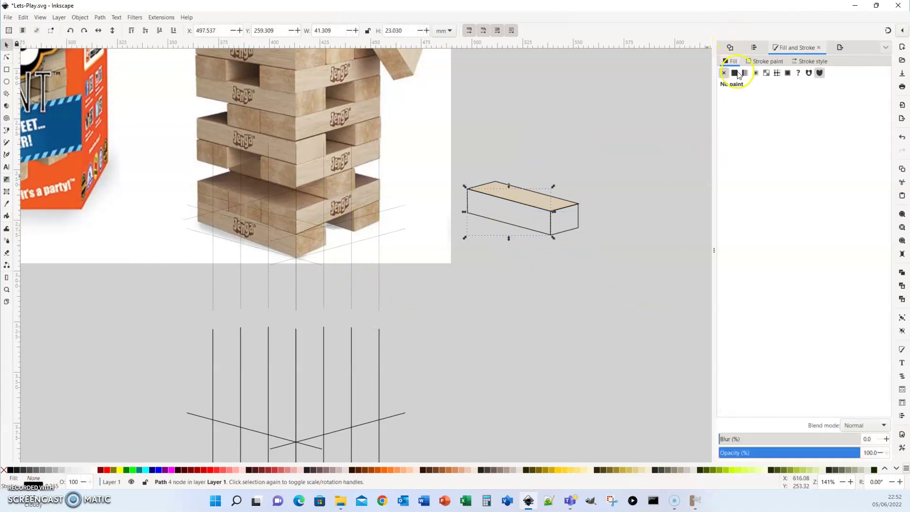
left_click(734, 73)
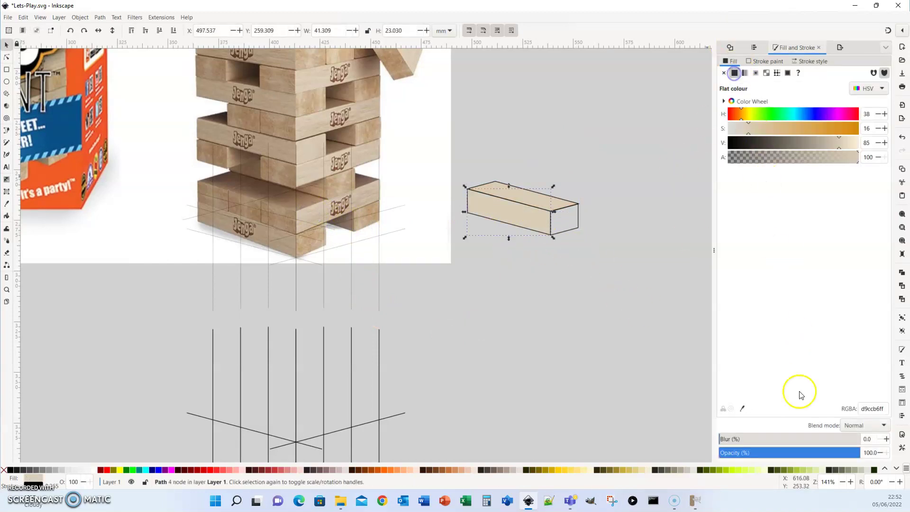
left_click(741, 408)
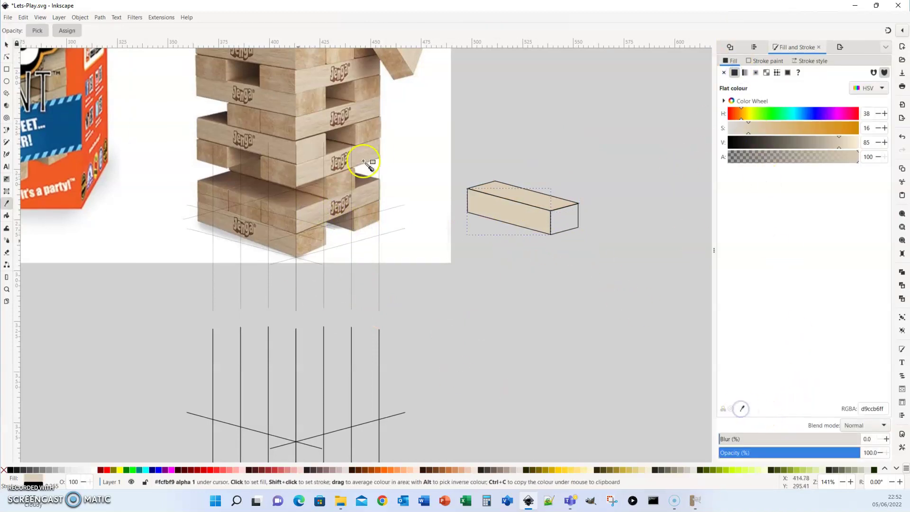
left_click(286, 246)
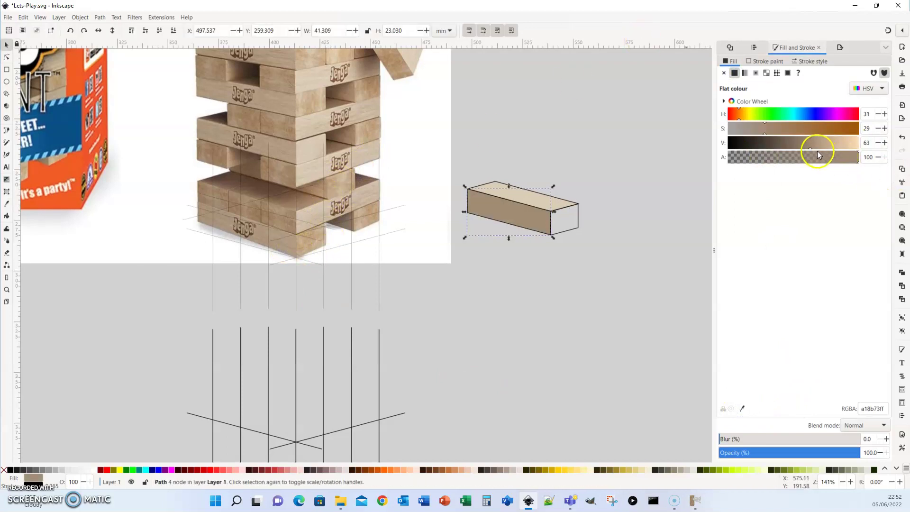
left_click_drag(811, 148, 827, 150)
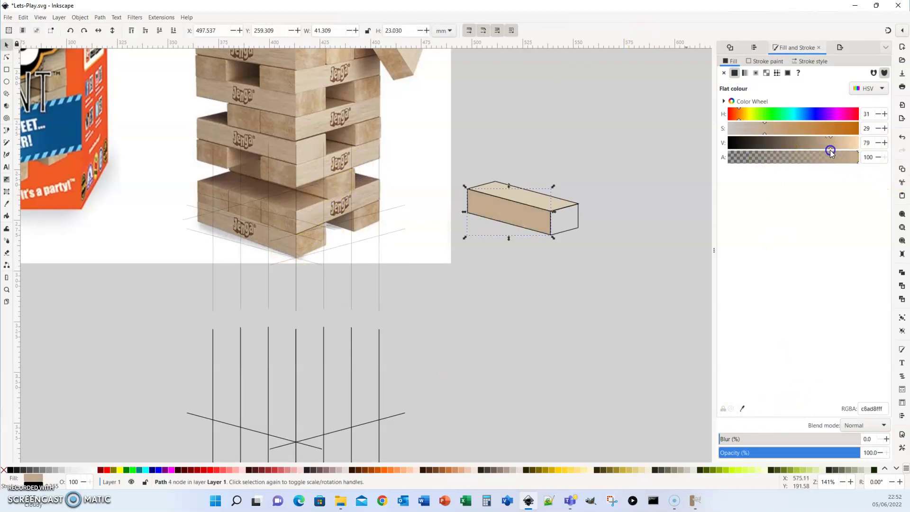
Fill the end face with a sampled brown adjusted to a mid tan, then select the whole block
left_click(564, 220)
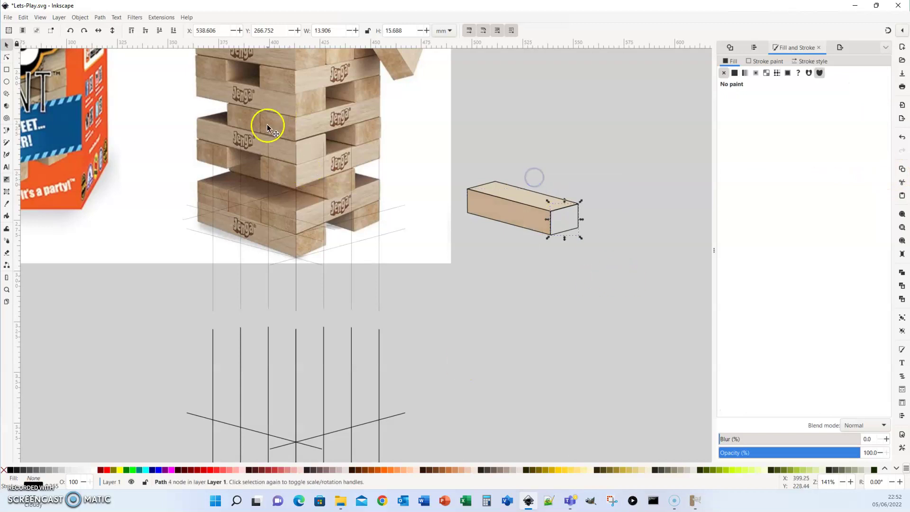
left_click(733, 72)
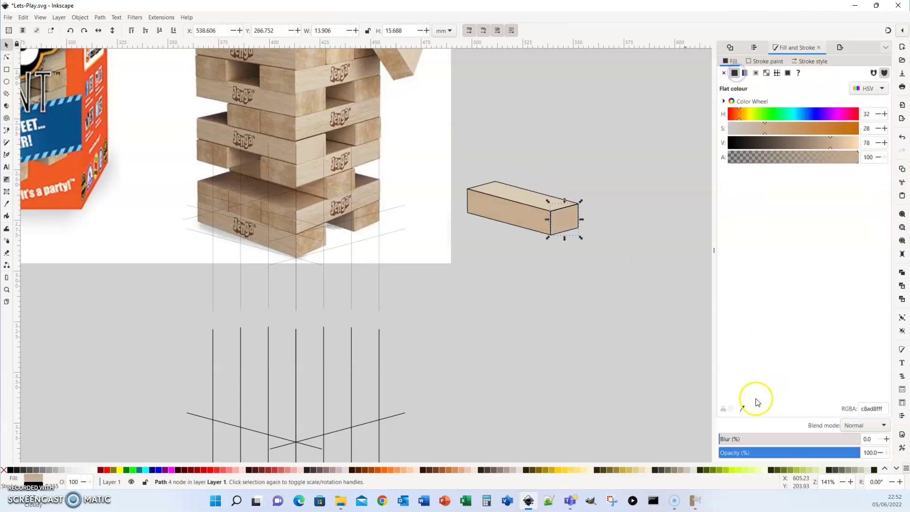
left_click(743, 408)
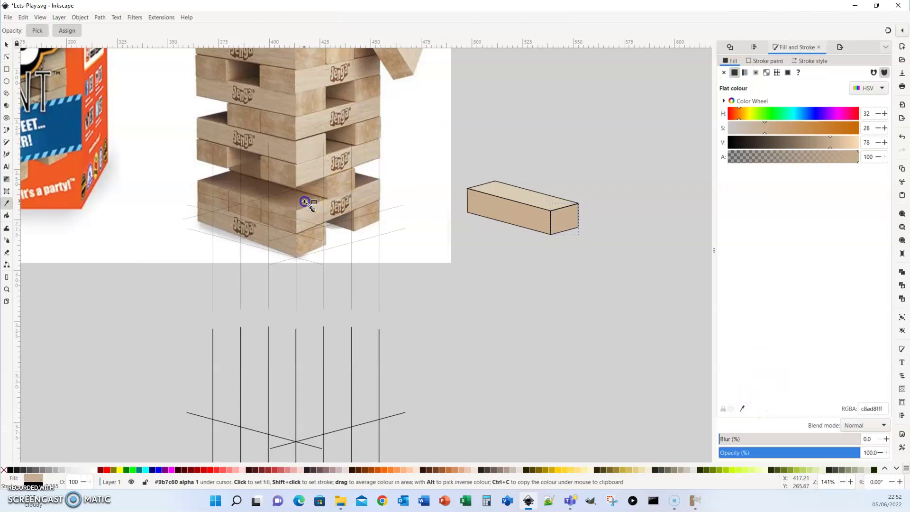
left_click(305, 203)
key("s")
left_click(796, 149)
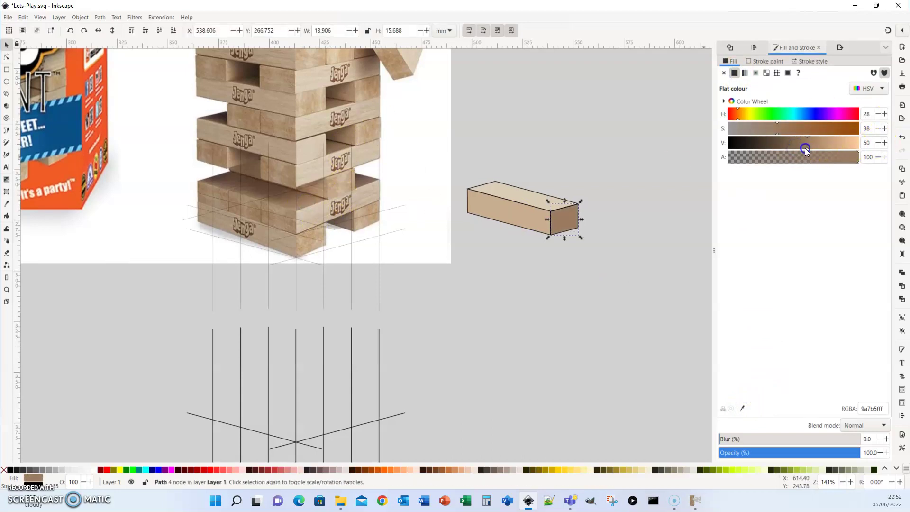
left_click(796, 149)
left_click_drag(806, 149, 828, 148)
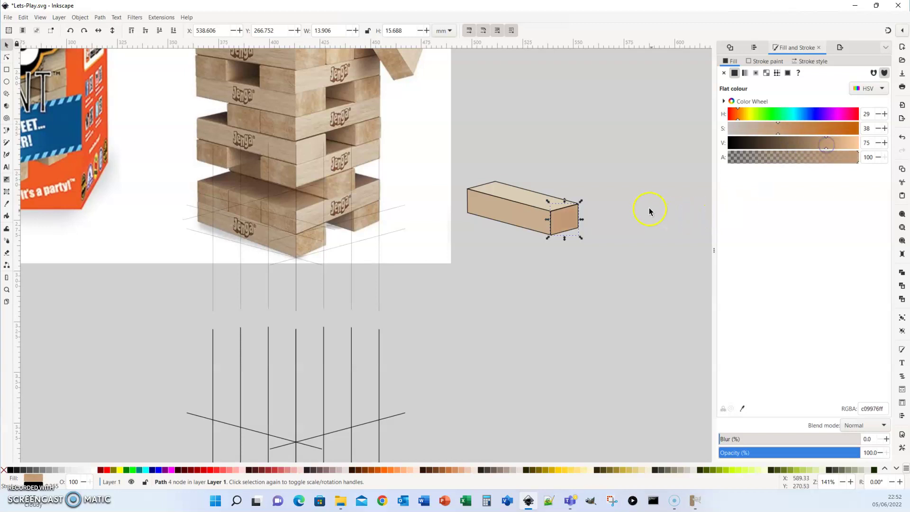
left_click(636, 195)
left_click_drag(624, 116, 432, 283)
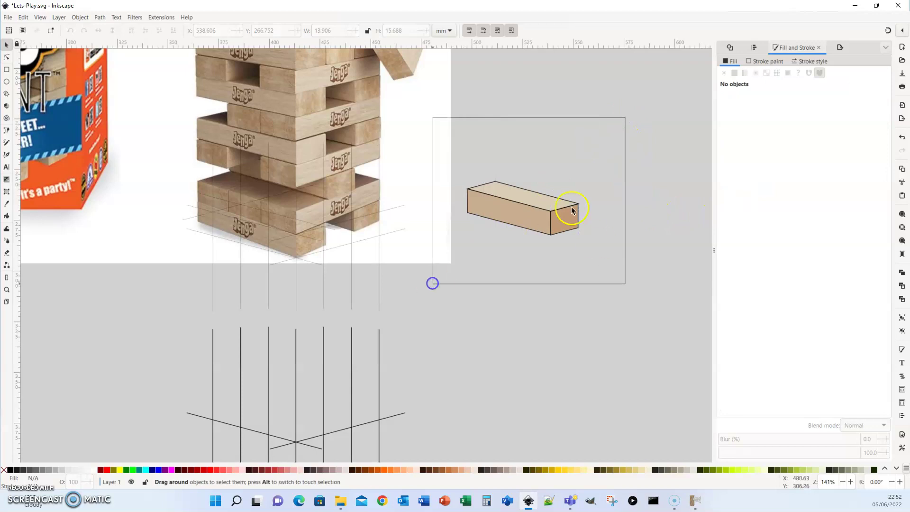
Group the block's faces and place a copy alongside it, lowered to the bottom
key("ctrl")
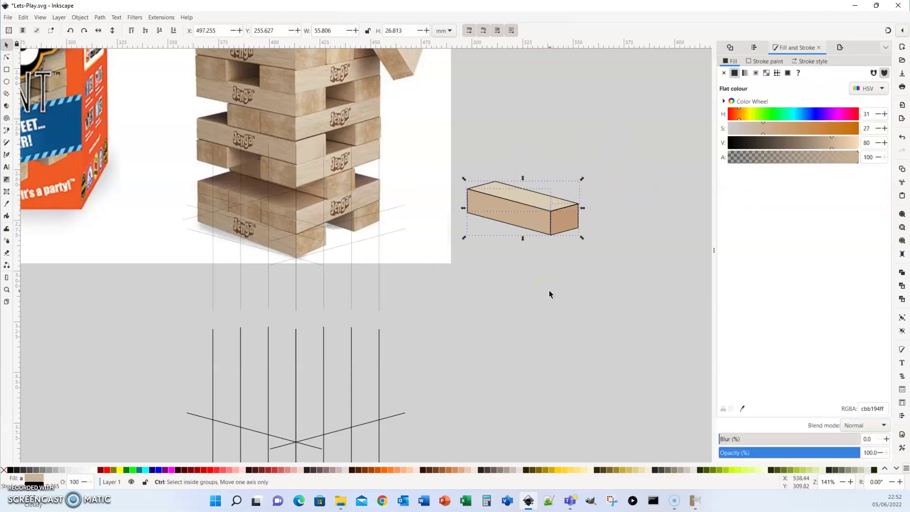
key("ctrl+g")
left_click_drag(633, 274, 524, 197)
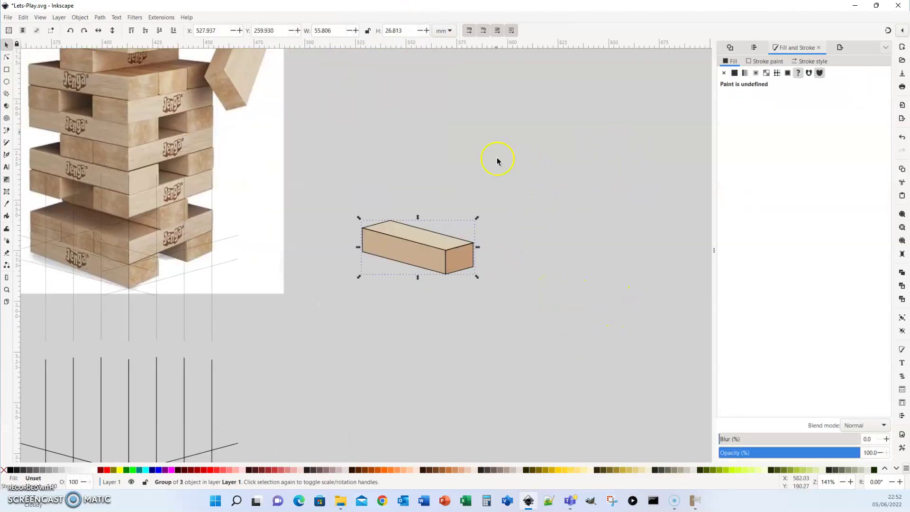
key("ctrl+v")
key("ctrl+v")
mouse_move(594, 290)
left_mouse_down()
mouse_move(371, 283)
mouse_move(376, 259)
mouse_move(385, 272)
left_mouse_up()
left_click(131, 32)
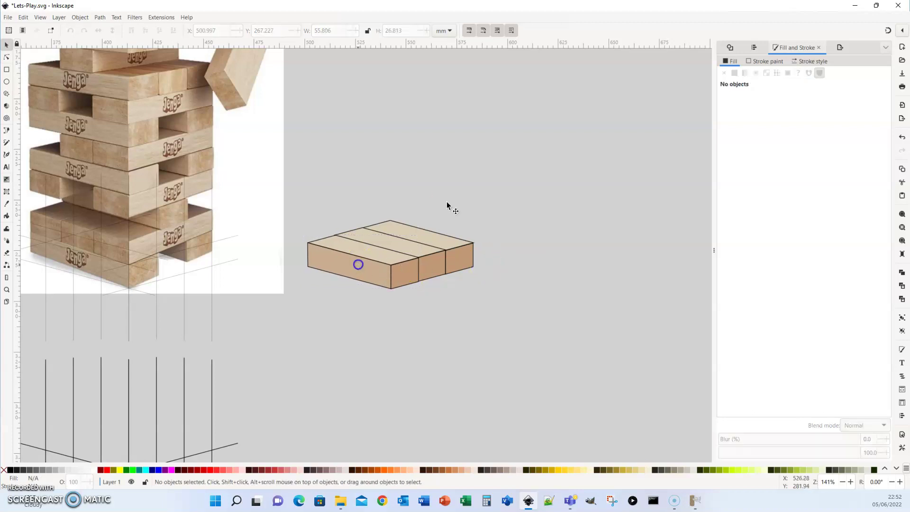
Paste another block, flip it horizontally, and lay it crosswise on the first layer
key("ctrl+v")
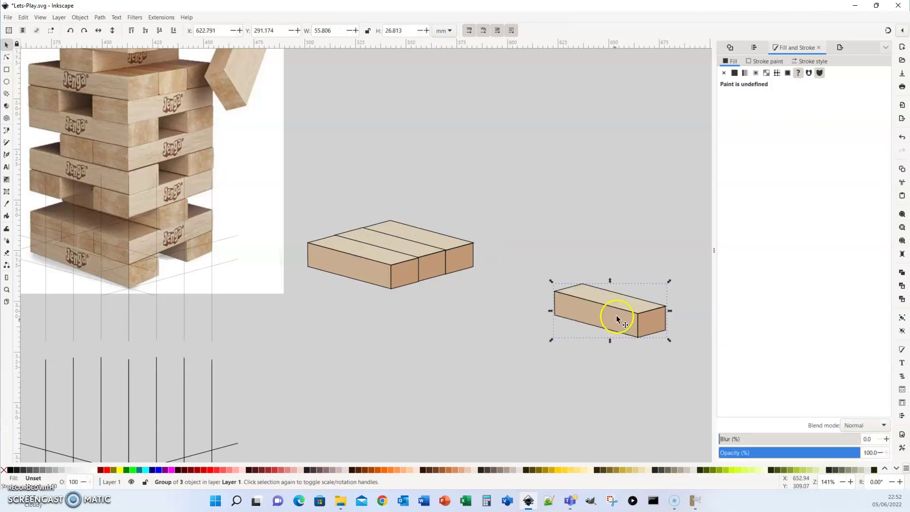
left_click_drag(615, 314, 609, 254)
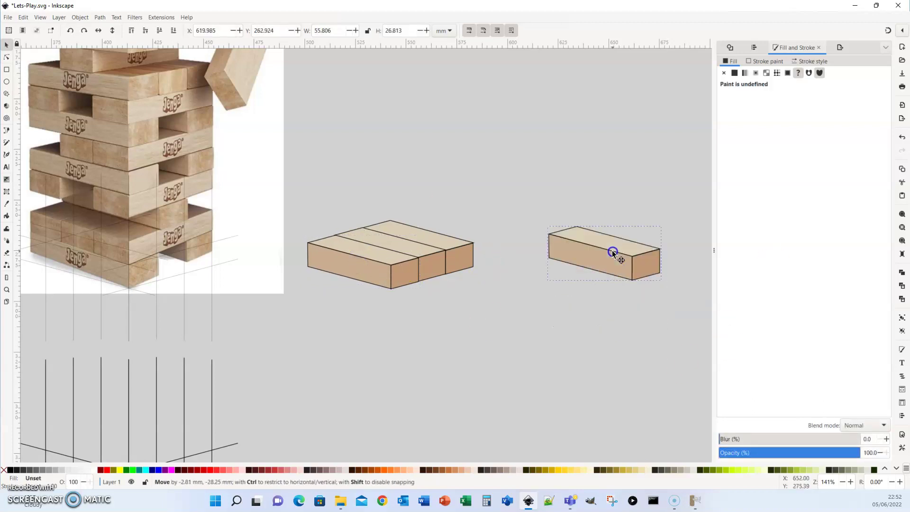
left_click(98, 31)
mouse_move(583, 261)
left_mouse_down()
mouse_move(423, 255)
mouse_move(340, 232)
left_mouse_up()
key("plus")
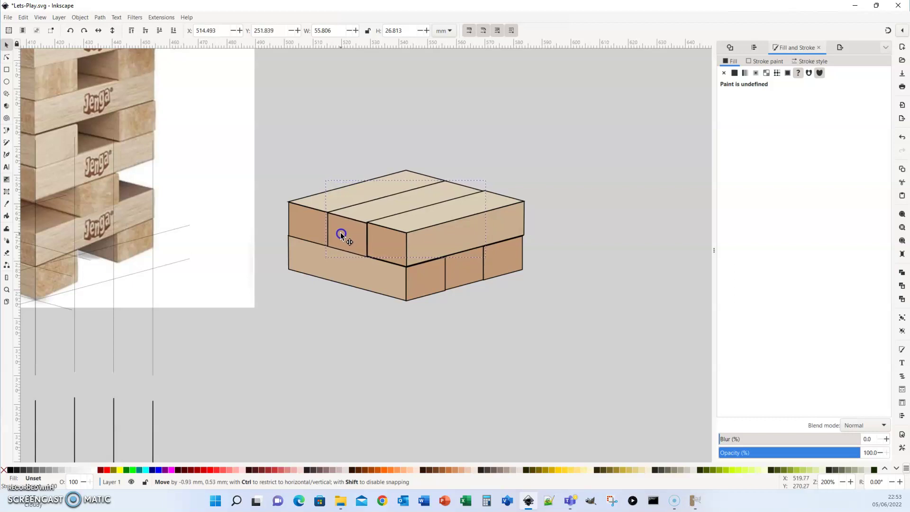
Group the base layer and crosswise layer together into one two-layer unit
left_click(533, 220)
left_click_drag(618, 99, 228, 339)
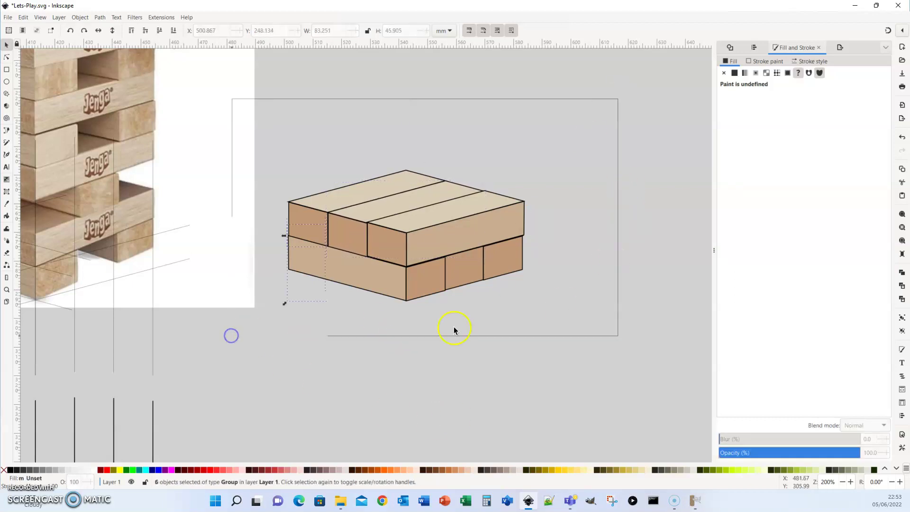
key("ctrl+g")
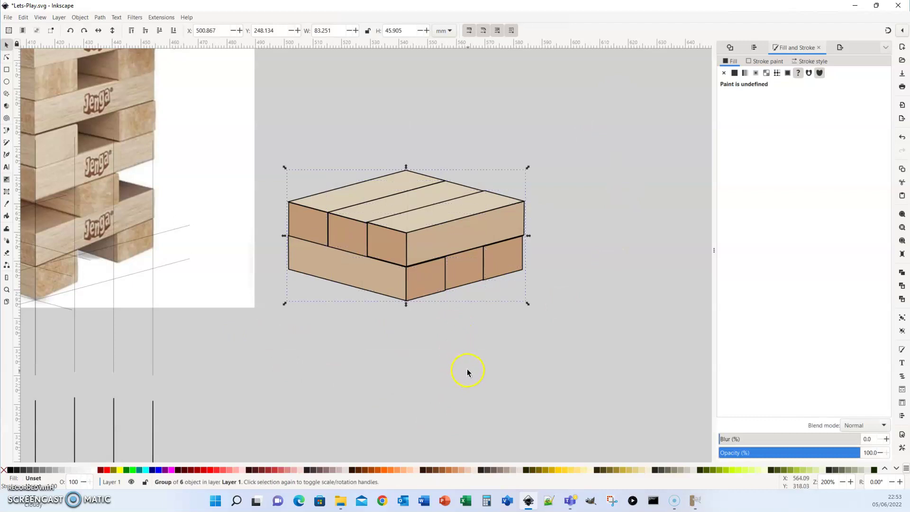
Stack pasted copies of the two-layer group upward into a tall tower, then select it all
key("ctrl+v")
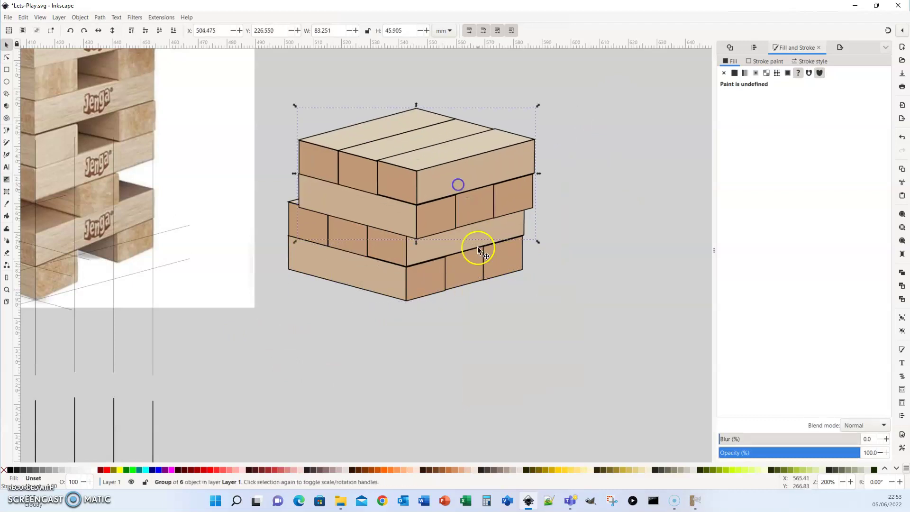
left_click_drag(638, 300, 477, 176)
scroll(562, 260, "up", 2)
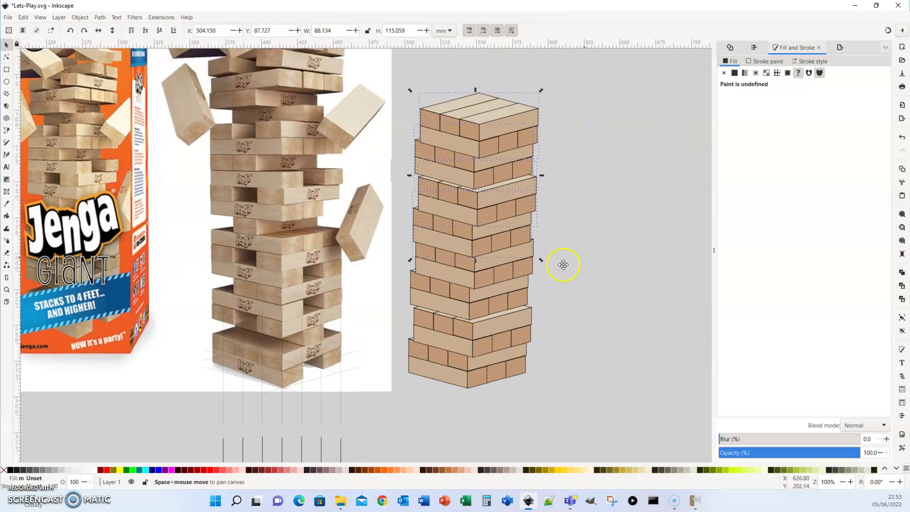
scroll(569, 294, "right", 3)
scroll(538, 308, "down", 2)
left_click_drag(552, 375, 461, 152)
left_click_drag(550, 371, 420, 162)
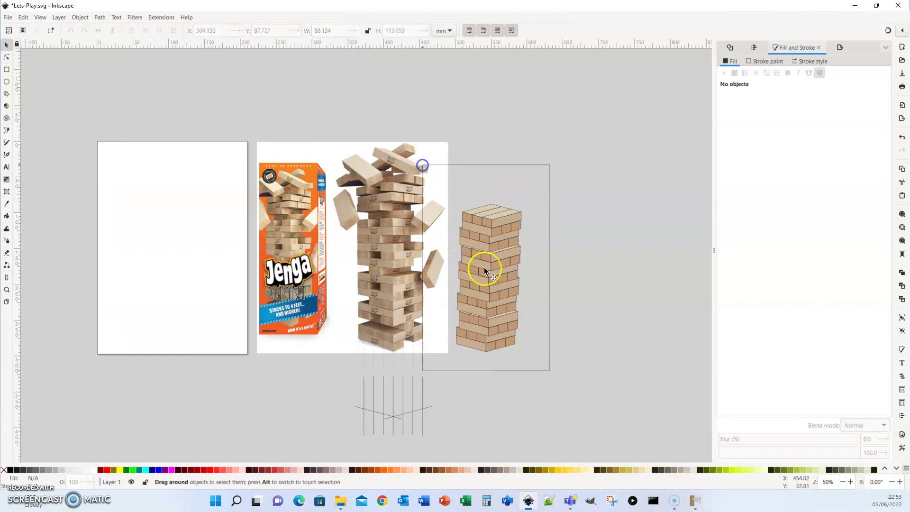
Move the tower right of the photo and centre its layers on a vertical axis
mouse_move(493, 284)
left_mouse_down()
mouse_move(635, 288)
mouse_move(603, 271)
left_mouse_up()
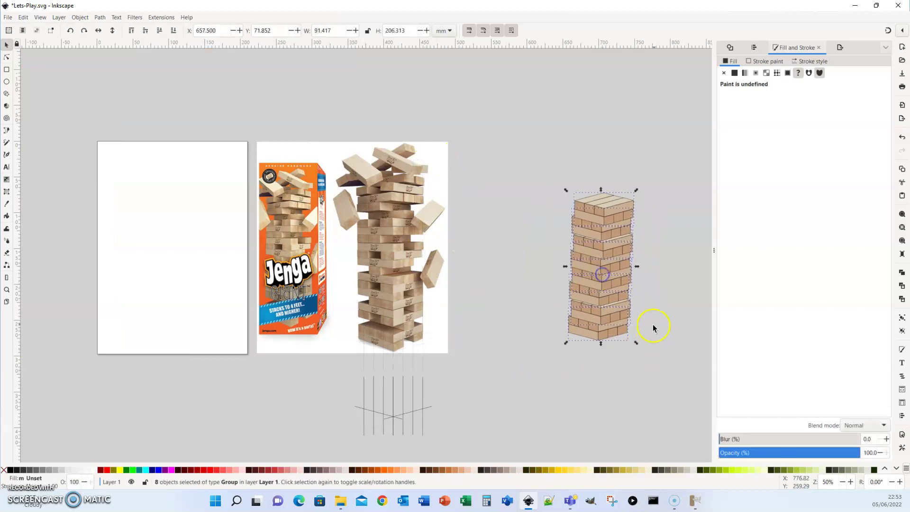
scroll(553, 304, "right", 6)
scroll(553, 304, "down", 1)
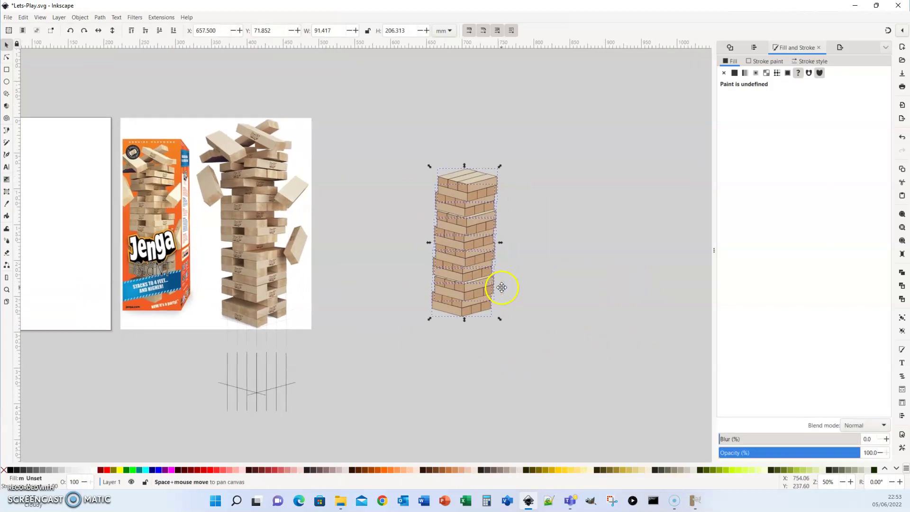
left_click(753, 48)
left_click(756, 122)
Distribute the tower's eight layer groups evenly into a neat column
left_click(563, 245)
left_click_drag(522, 131, 396, 381)
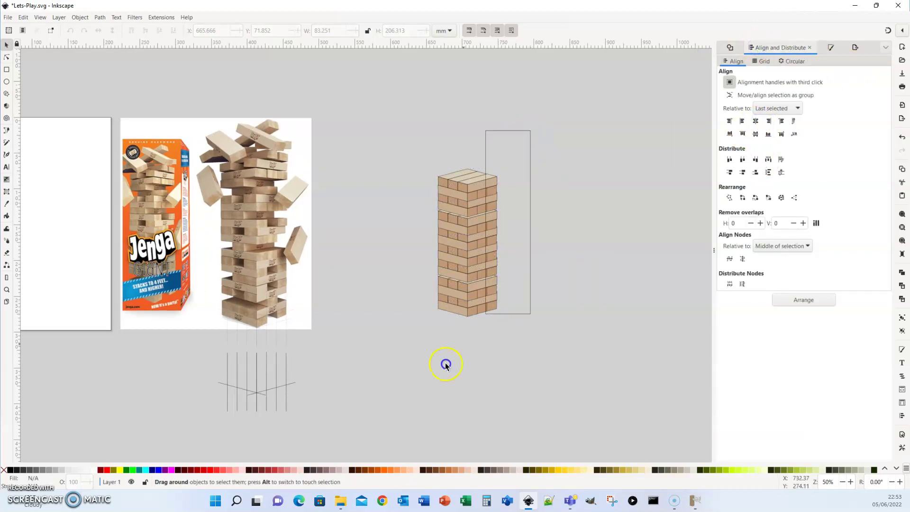
left_click(768, 174)
left_click(609, 217)
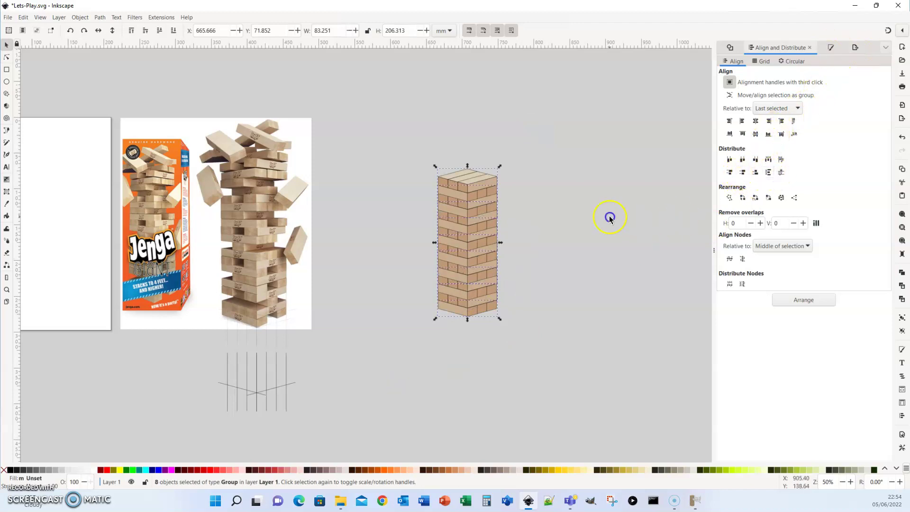
scroll(467, 210, "up", 1)
scroll(497, 219, "up", 1)
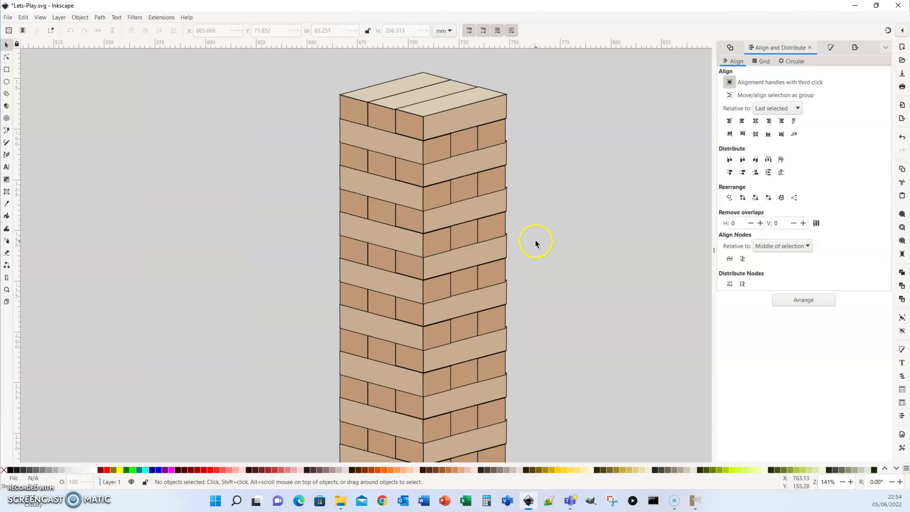
scroll(535, 239, "up", 1)
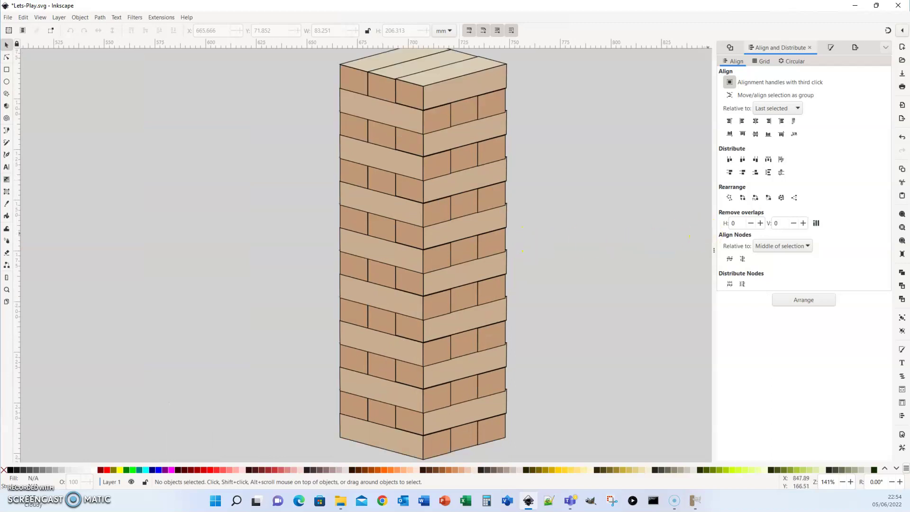